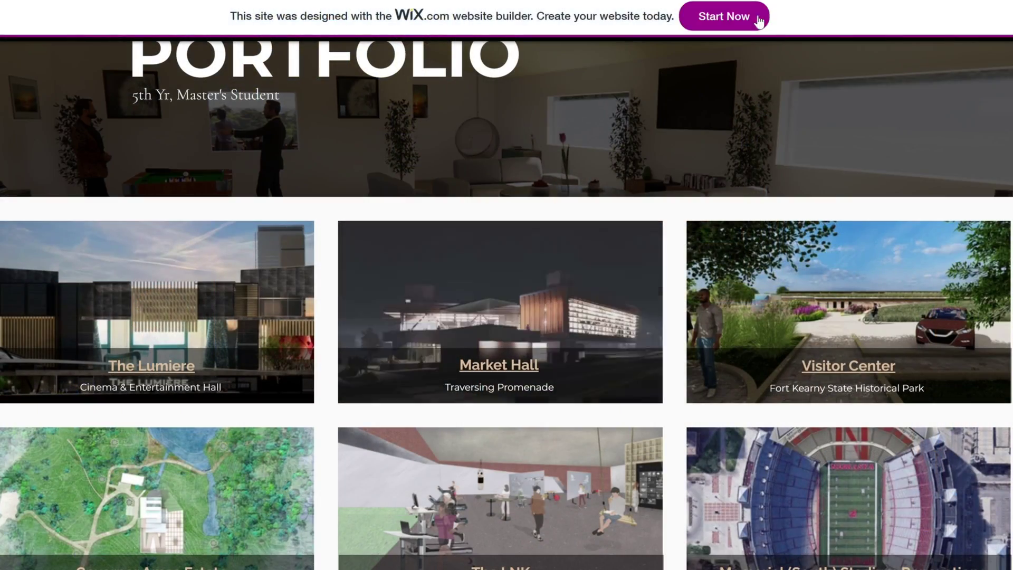
Open the Market Hall project page and scroll down through its drawings.
scroll(560, 218, "down", 3)
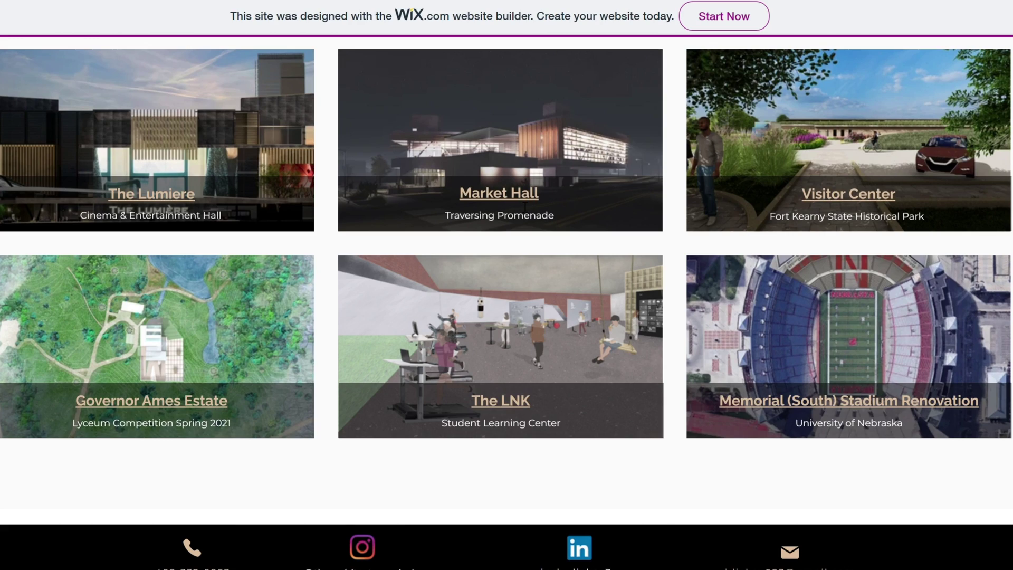
left_click(524, 206)
scroll(518, 210, "down", 10)
scroll(506, 304, "down", 20)
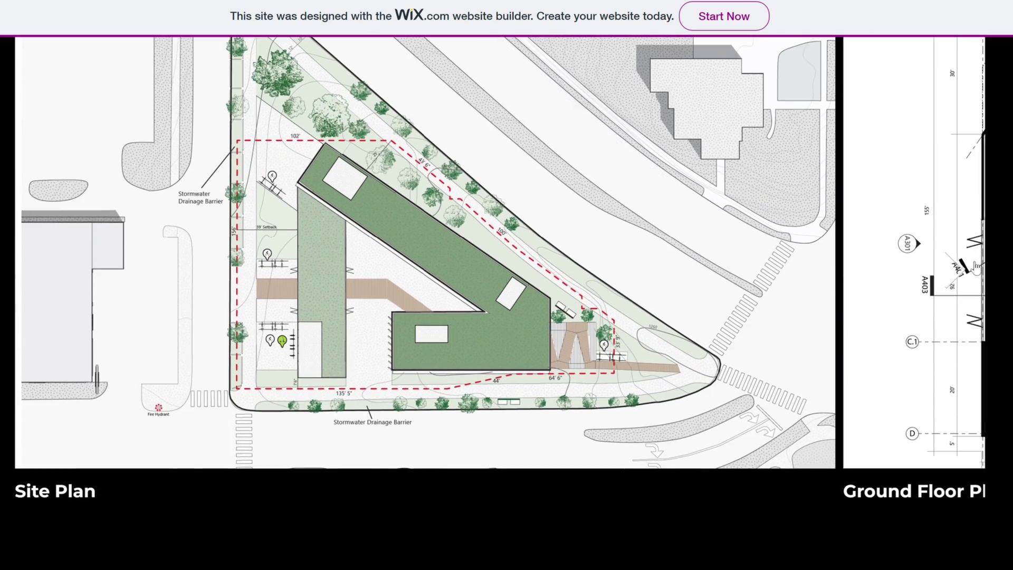
scroll(506, 303, "down", 6)
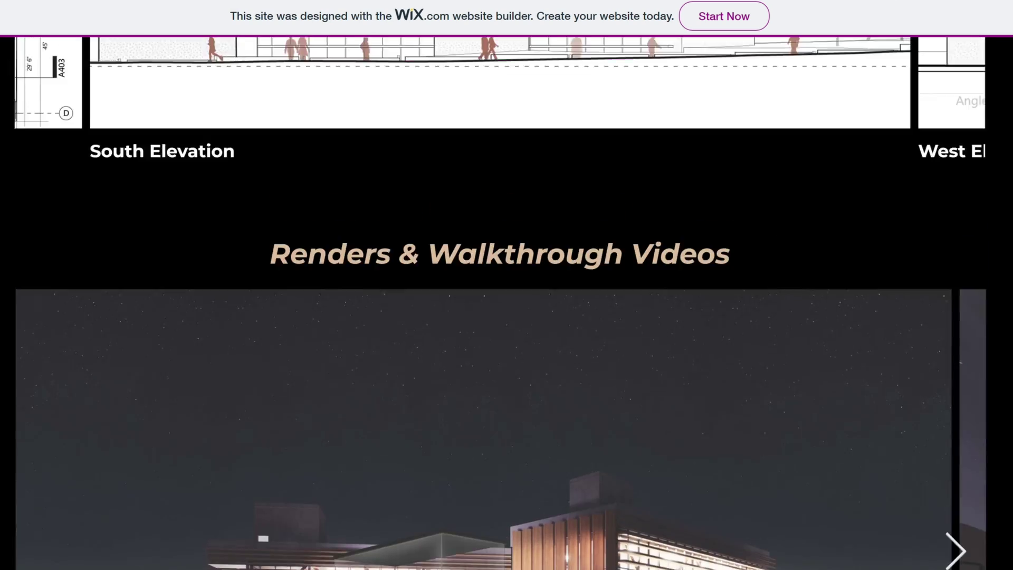
scroll(966, 342, "down", 4)
Advance the renders carousel three slides, then scroll further down the page.
left_click(965, 340)
left_click(964, 341)
left_click(964, 340)
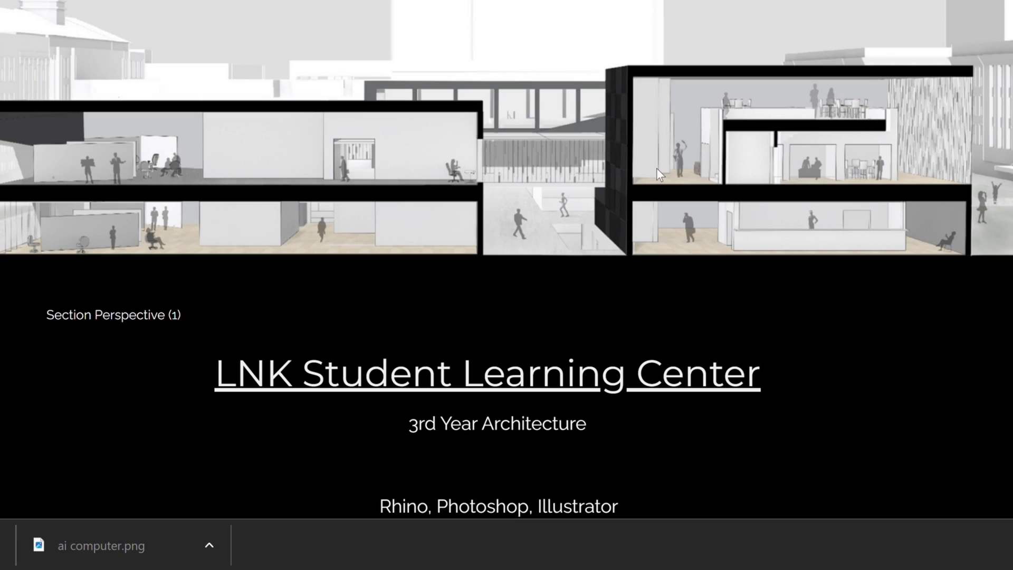
scroll(656, 168, "down", 10)
scroll(499, 252, "down", 10)
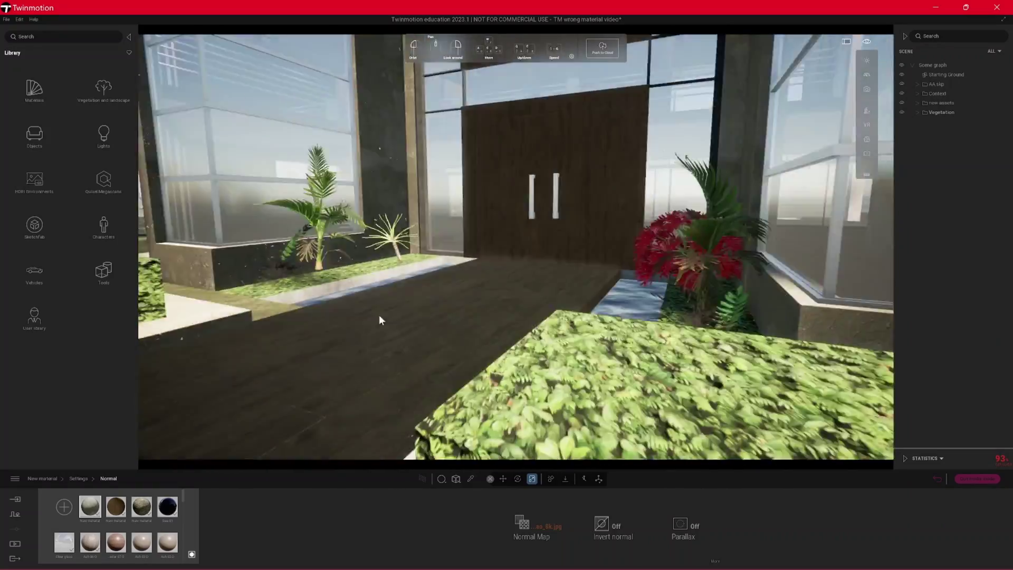
Load arm_8k.jpg as the floor material's roughness texture.
left_click(116, 507)
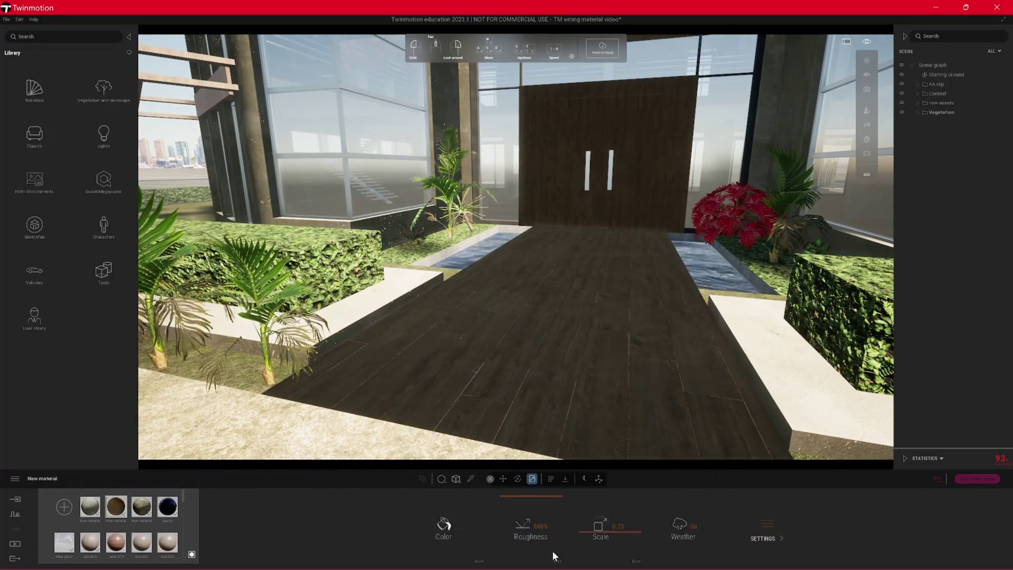
left_click(555, 560)
left_click(601, 522)
left_click(250, 170)
key("Return")
Open the floor material's normal map texture options.
left_click(49, 478)
left_click(444, 525)
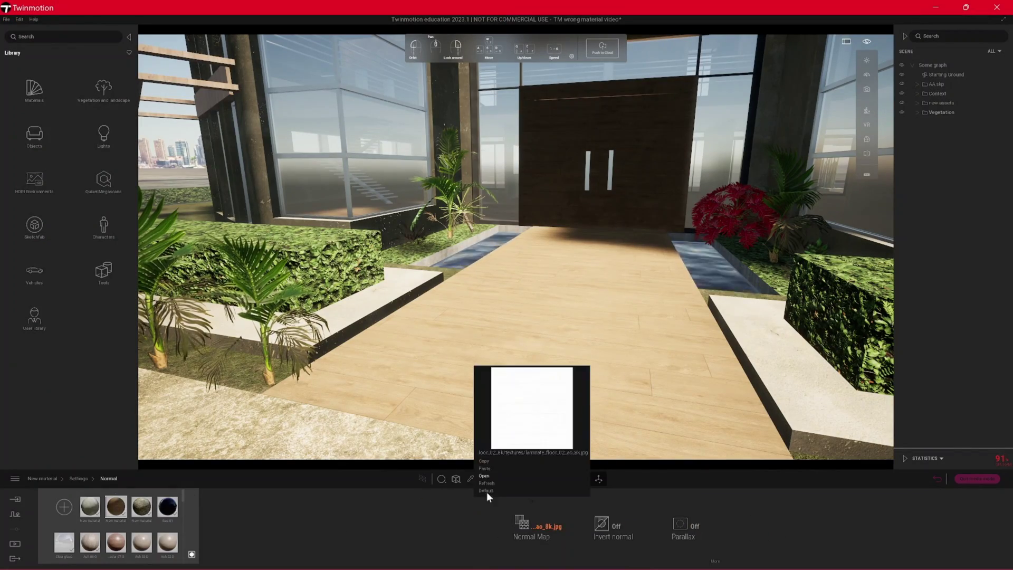
left_click(117, 507)
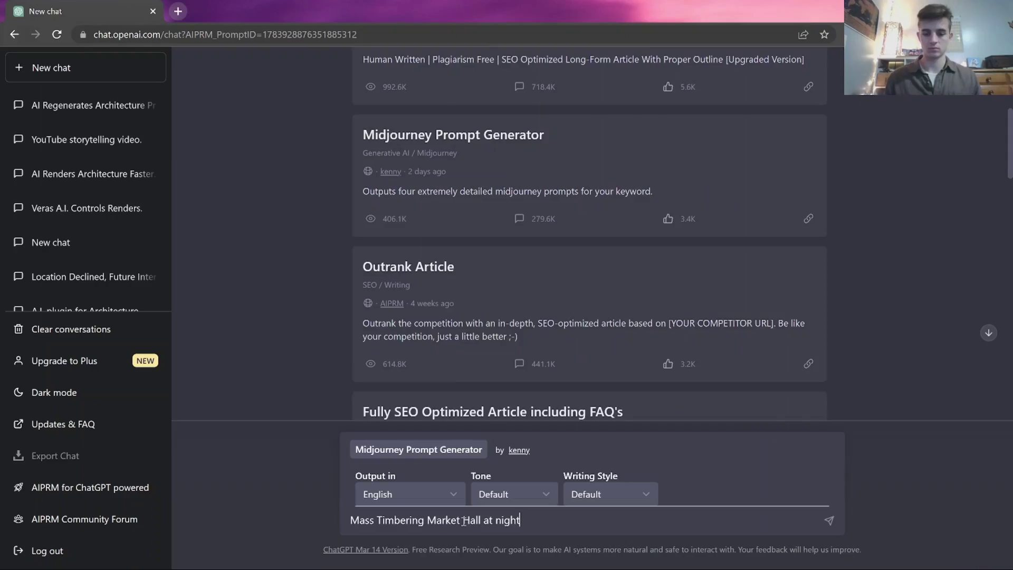
Send the market hall prompt request to ChatGPT.
left_click(829, 520)
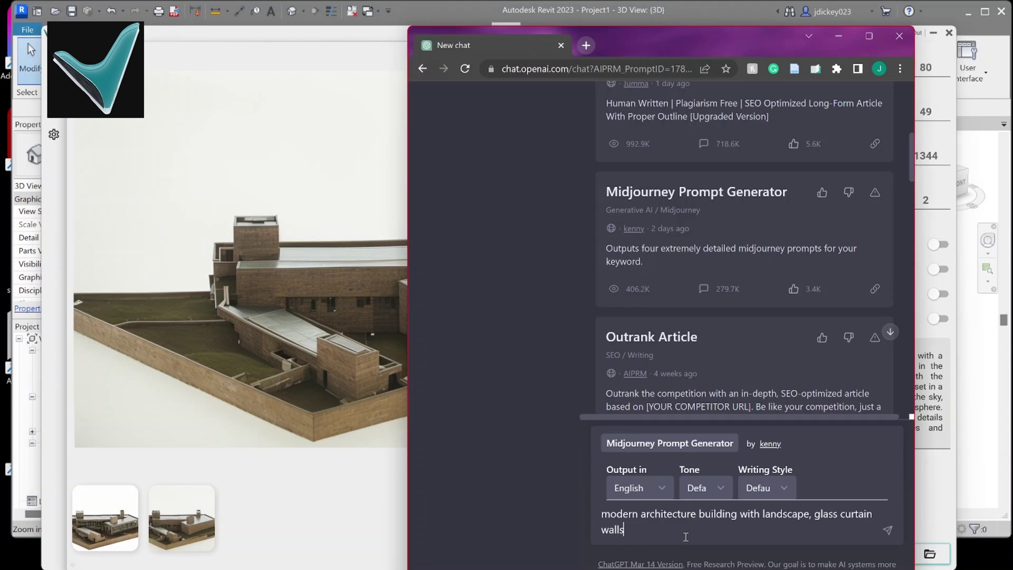
Send the glass curtain wall, steel and concrete market hall description to ChatGPT, then select the generated prompt.
type("steel and concrete materials")
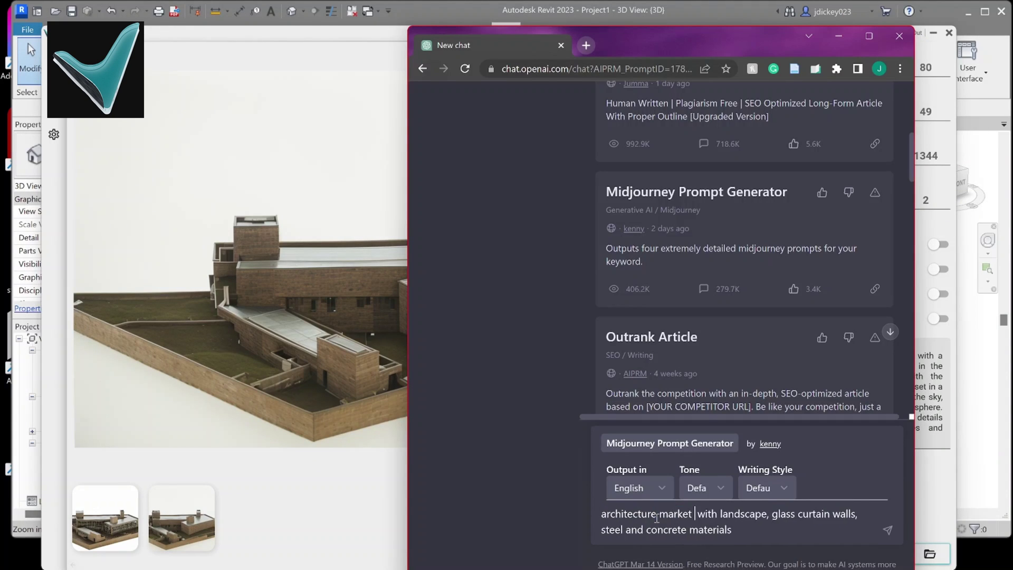
left_click(889, 530)
left_click_drag(409, 139, 496, 144)
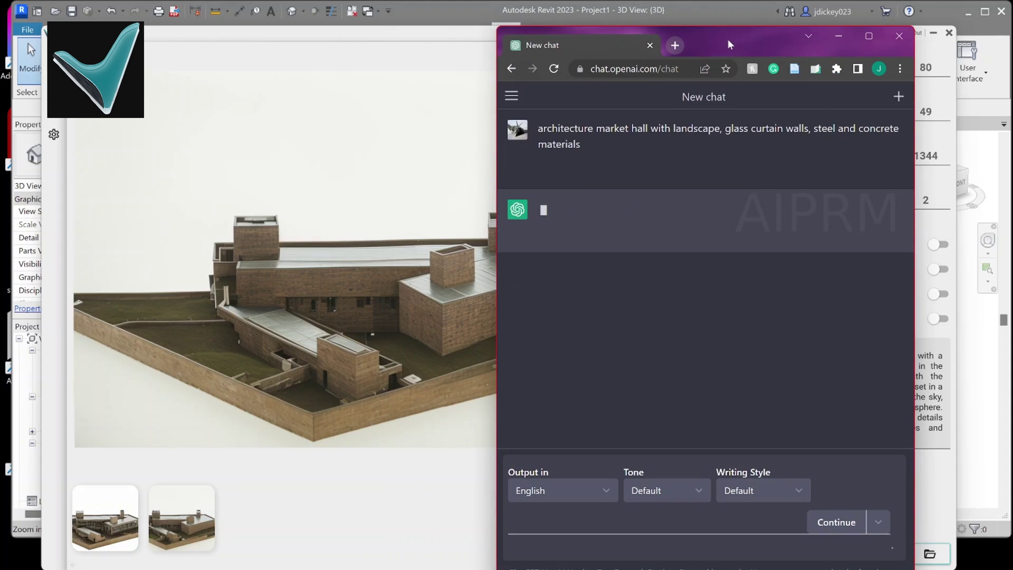
left_click_drag(728, 39, 734, 37)
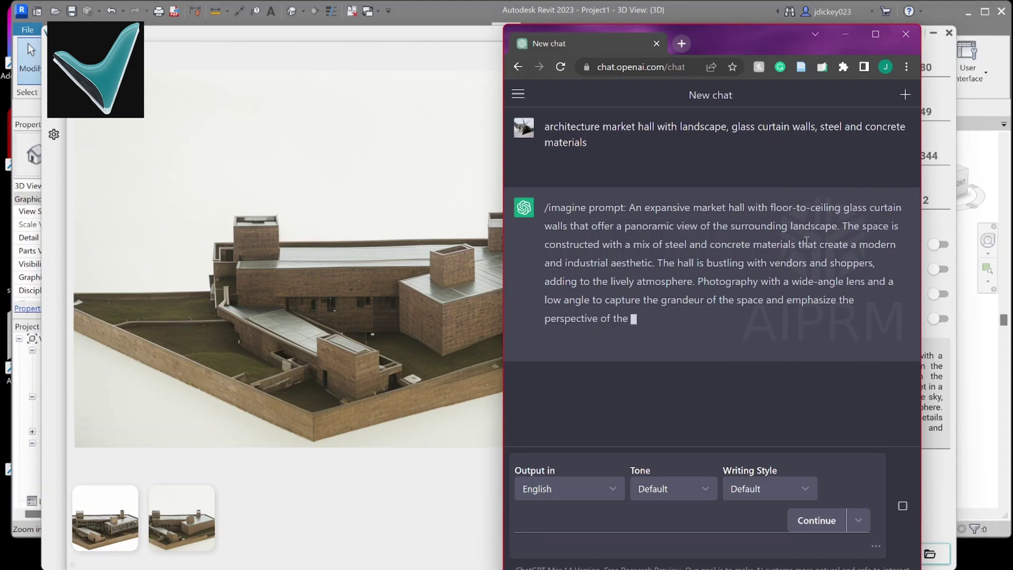
left_click_drag(629, 208, 663, 317)
key("ctrl+c")
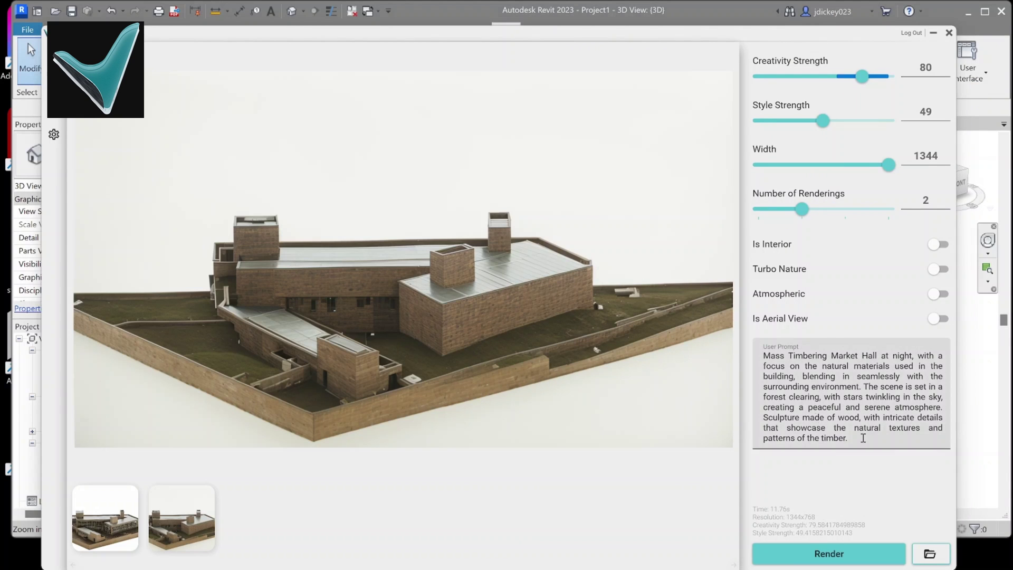
Replace the Veras User Prompt with the glass-and-steel market hall prompt and render it.
key("ctrl+a")
key("ctrl+v")
left_click(839, 76)
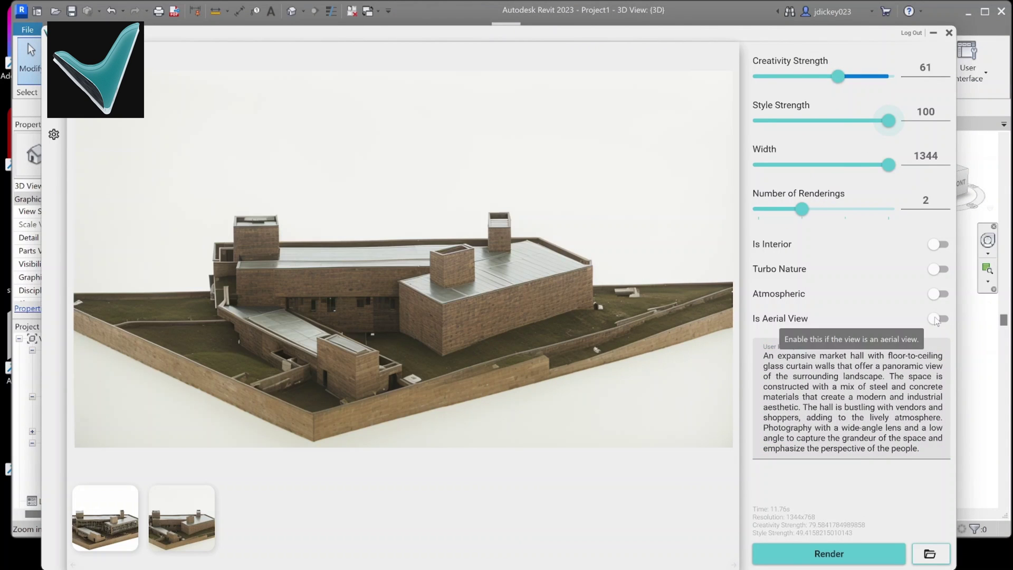
left_click(830, 553)
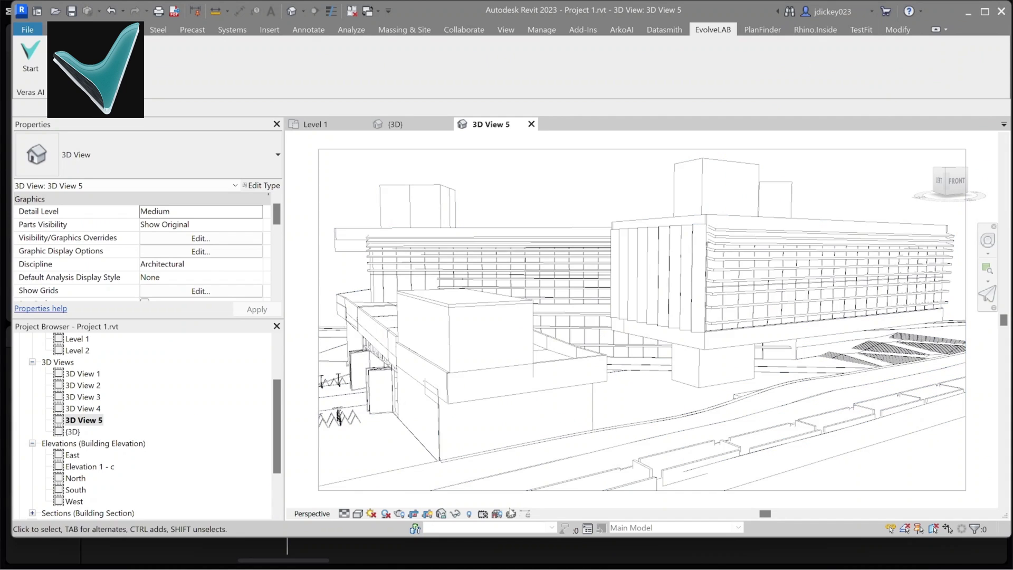
Switch 3D View 5 to the Realistic visual style and bring Veras back to the front.
left_click(359, 514)
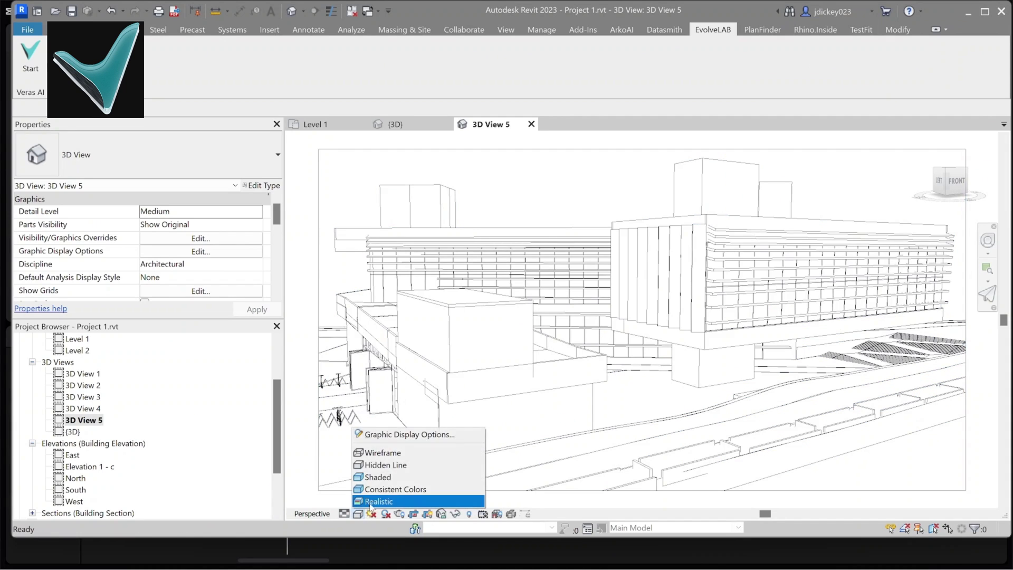
left_click(372, 502)
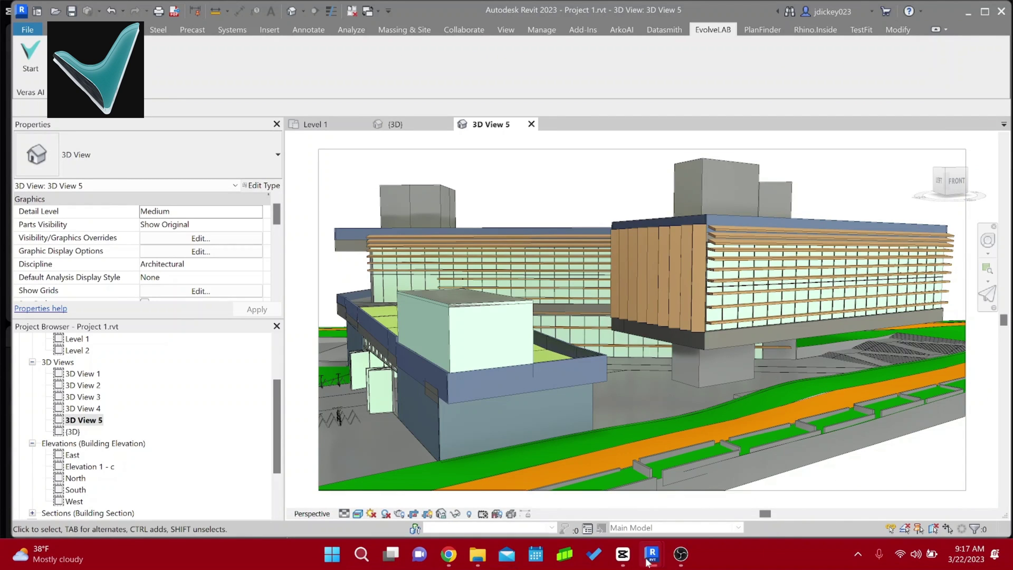
mouse_move(666, 537)
left_click(703, 500)
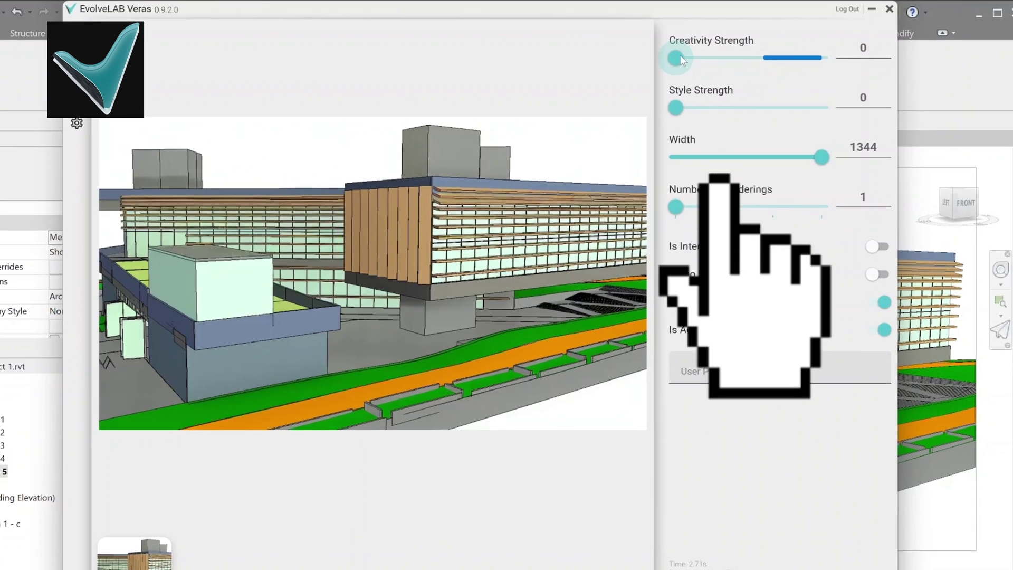
Set creativity to 52 and style strength to 100, adding 'with floor to ceiling curtain wall' to the prompt.
left_click_drag(698, 51, 750, 55)
left_click_drag(618, 103, 654, 101)
left_click_drag(518, 189, 532, 192)
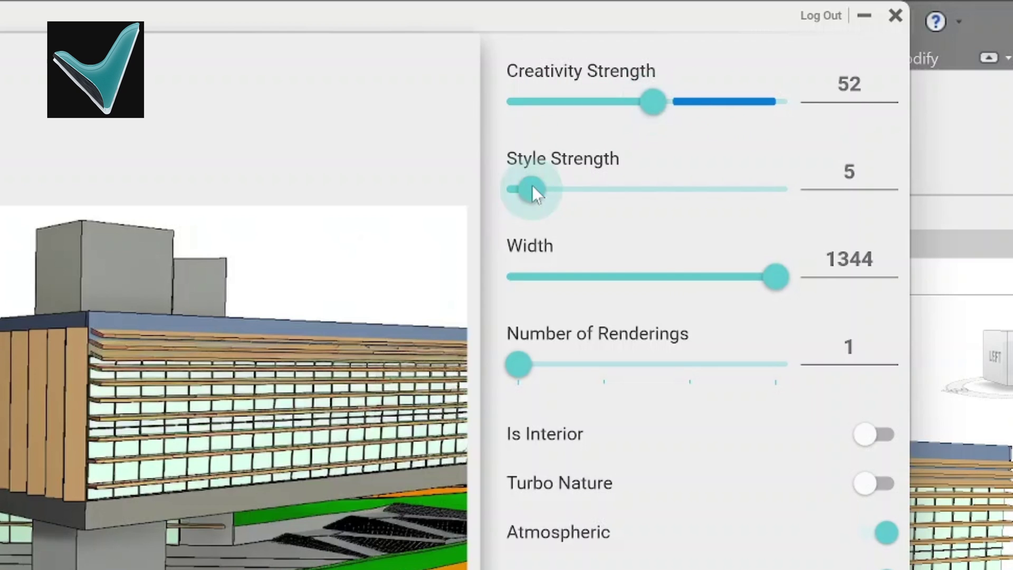
left_click_drag(766, 200, 786, 199)
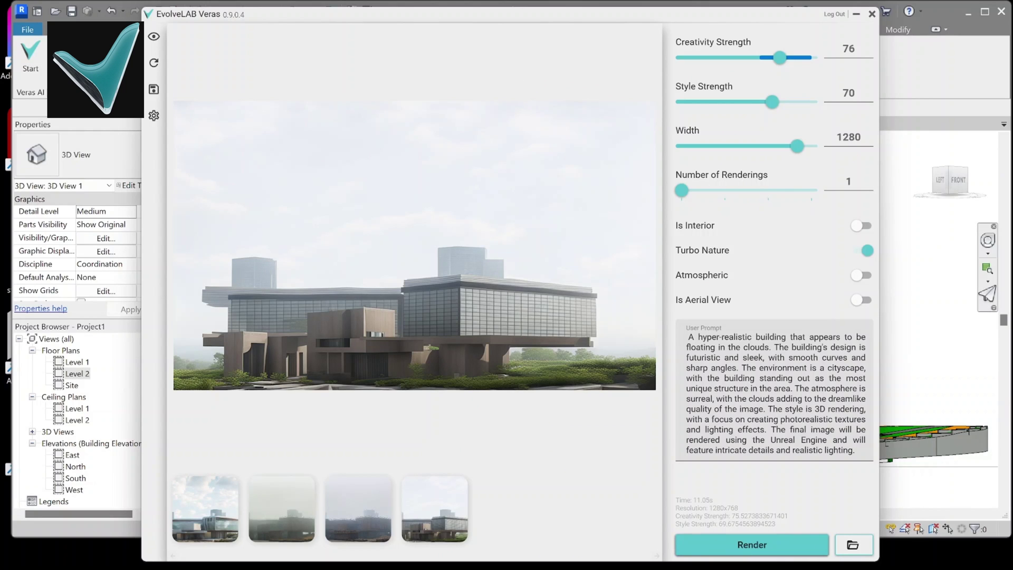
left_click(781, 337)
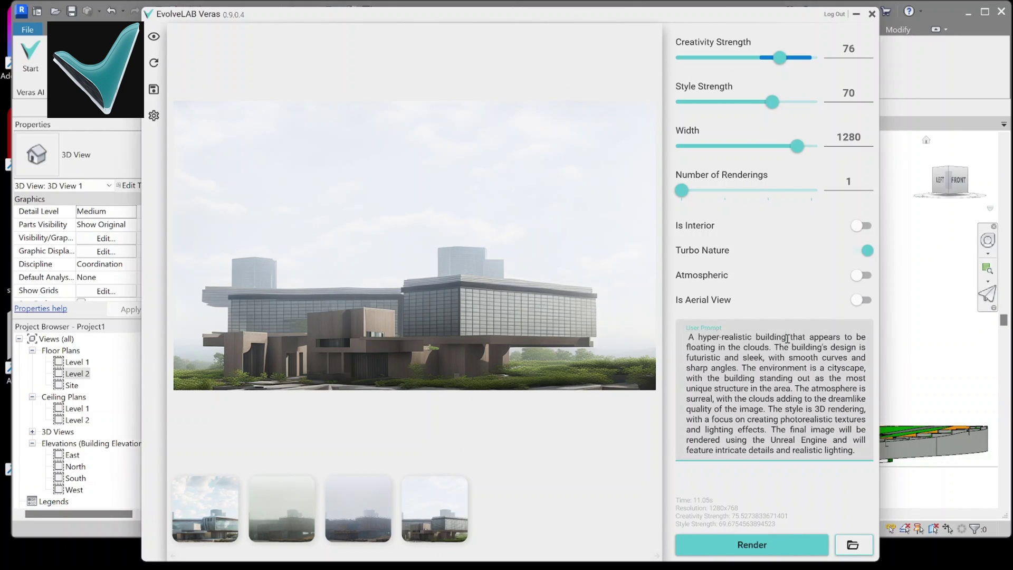
type("with floor to ceiling curtain wall ")
type(". Building")
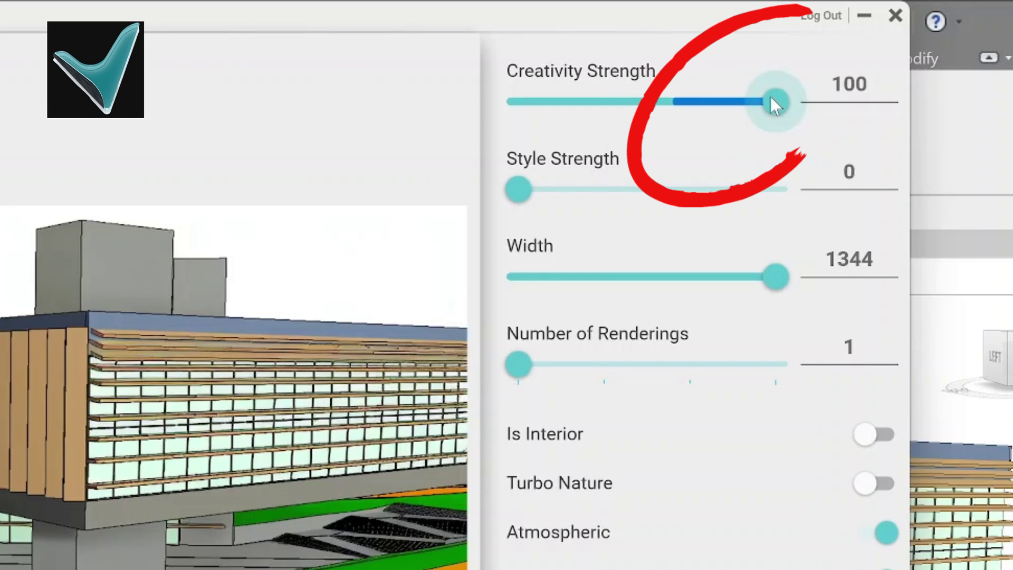
Lower creativity to 62, review the green-roof rendering, and render two more images.
mouse_move(809, 56)
left_mouse_down()
mouse_move(766, 58)
mouse_move(806, 57)
left_mouse_up()
left_click_drag(765, 103, 646, 100)
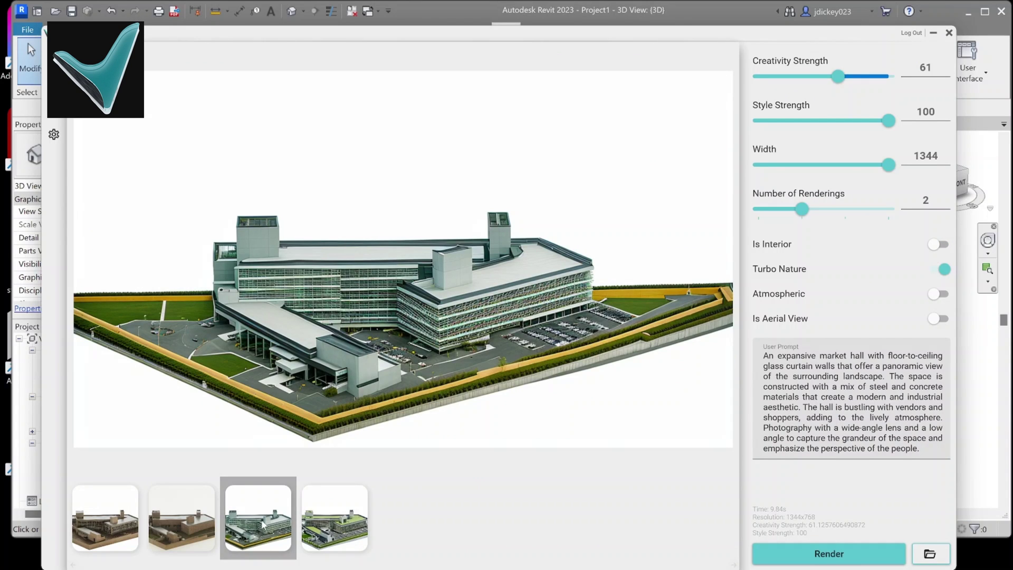
left_click(363, 512)
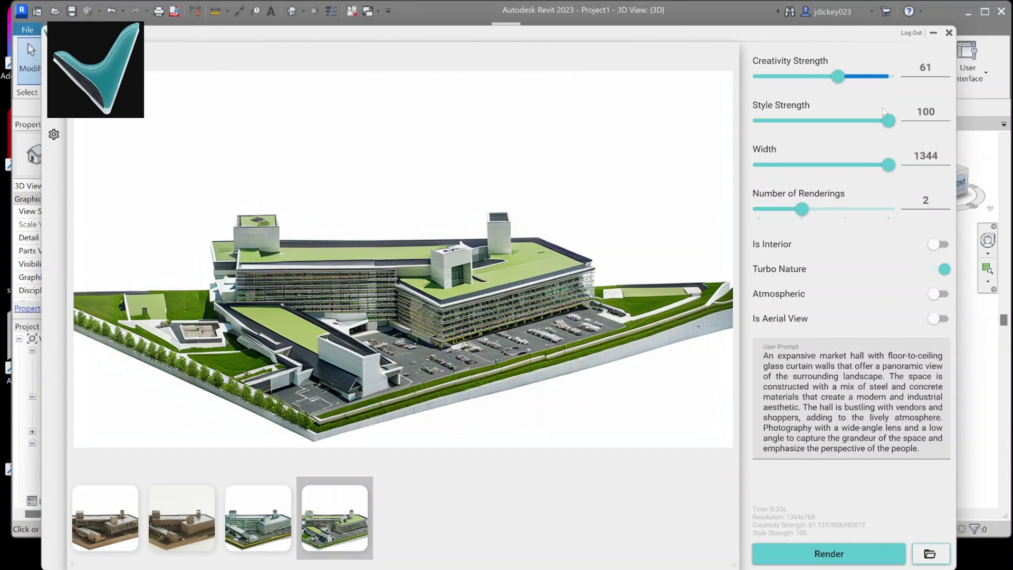
left_click(852, 561)
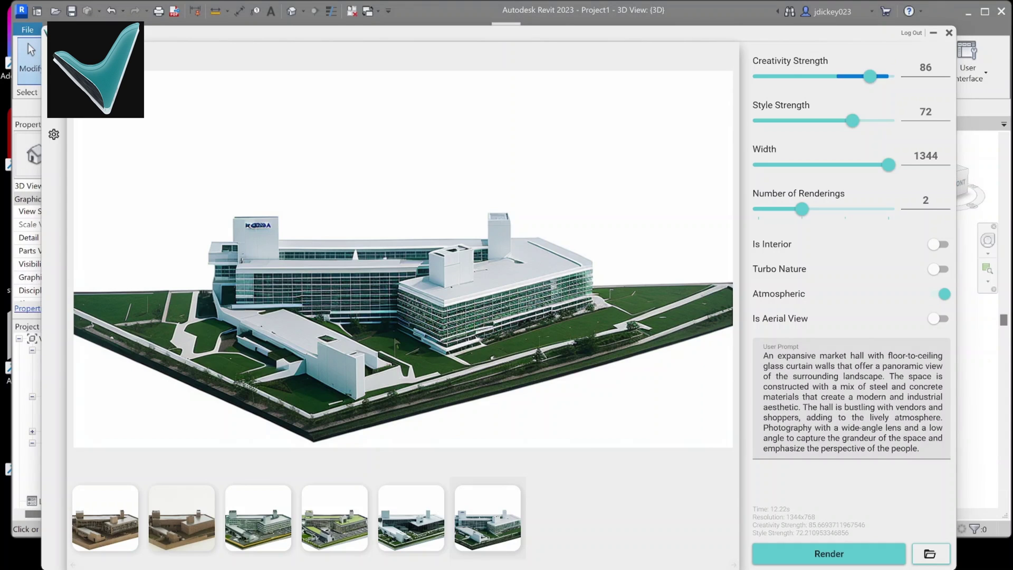
Replace the prompt with a new market-hall prompt and add the word 'bustling'.
left_click(926, 355)
key("ctrl+a")
type("A market hall nestled within a lush forest, its glass curtain walls reflecting the vibrant greenery outside. The interior is adorned with wooden fixtures and greenery to create a cozy and inviting atmosphere. The hall is dimly lit, with warm ambient lighting highlighting the intricate details of the products on display. Watercolor painting with a soft color palette and subtle textures to capture the organic nature of the space.")
type("bustling")
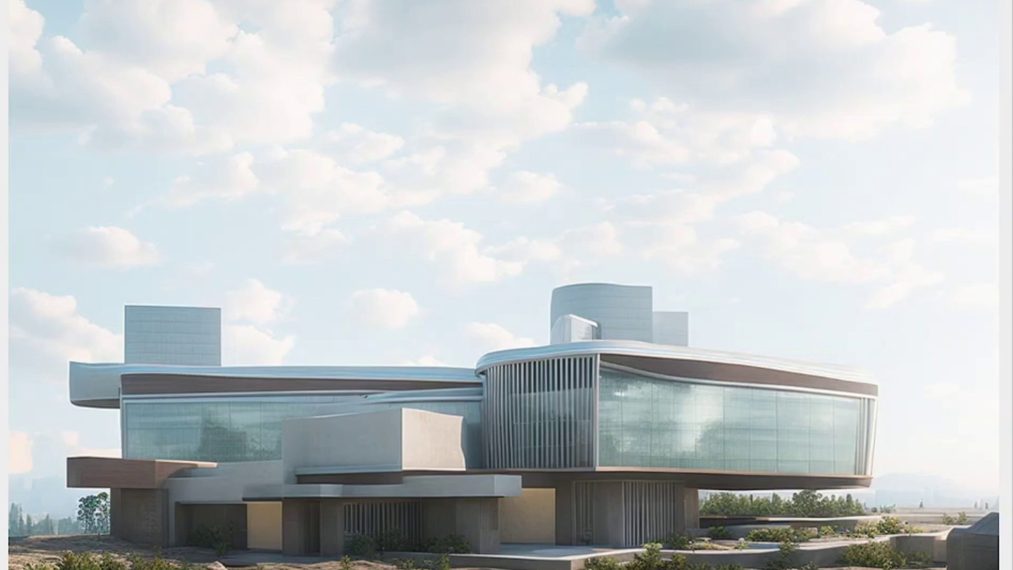
Render with current settings, then paste the night-time Mass Timbering prompt with creativity 79 and style 71.
left_click(746, 544)
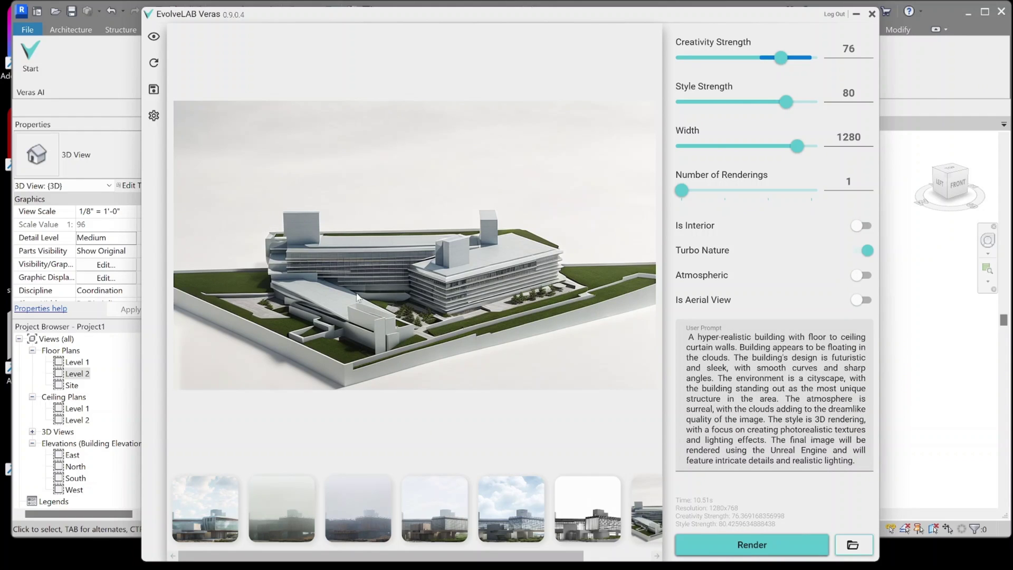
left_click(767, 550)
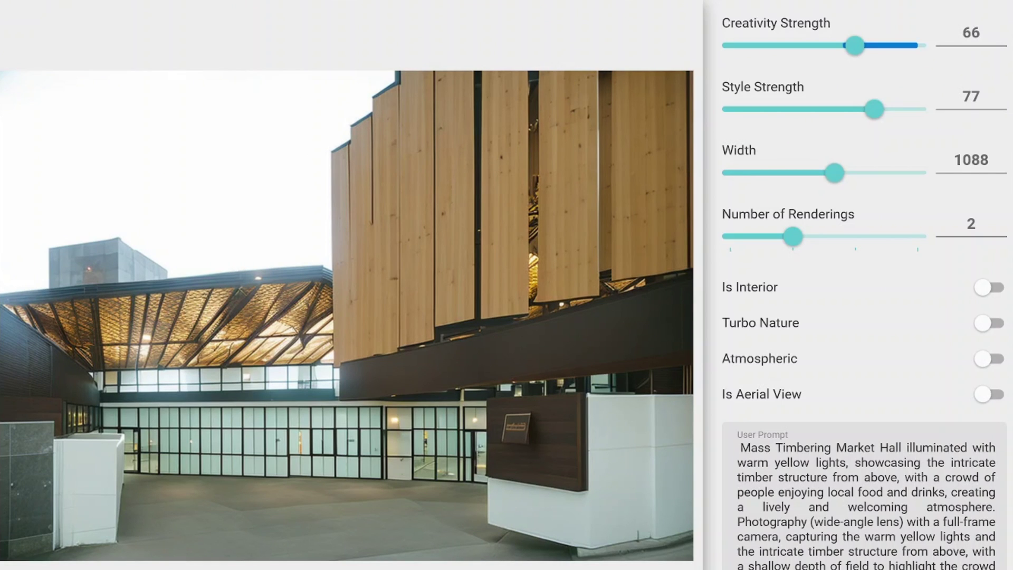
key("ctrl+a")
type("Mass Timbering Market Hall at night, with a focus on the natural materials used in the building, blending in seamlessly with the surrounding environment. The scene is set in a forest clearing, with stars twinkling in the sky, creating a peaceful and serene atmosphere. Sculpture made of wood, with intricate details that showcase the natural textures and patterns of the timber.")
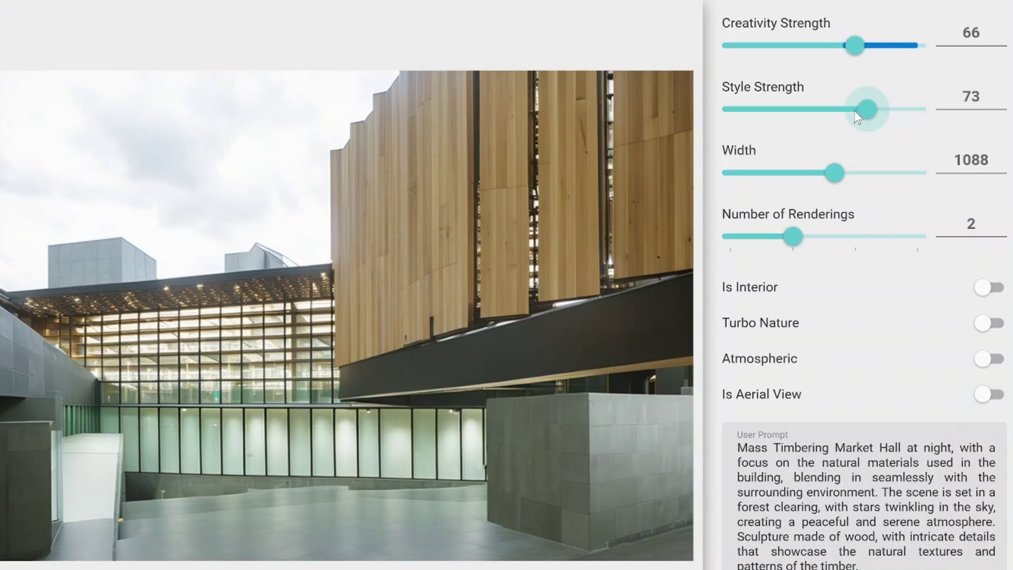
left_click_drag(858, 116, 864, 109)
left_click_drag(855, 45, 879, 45)
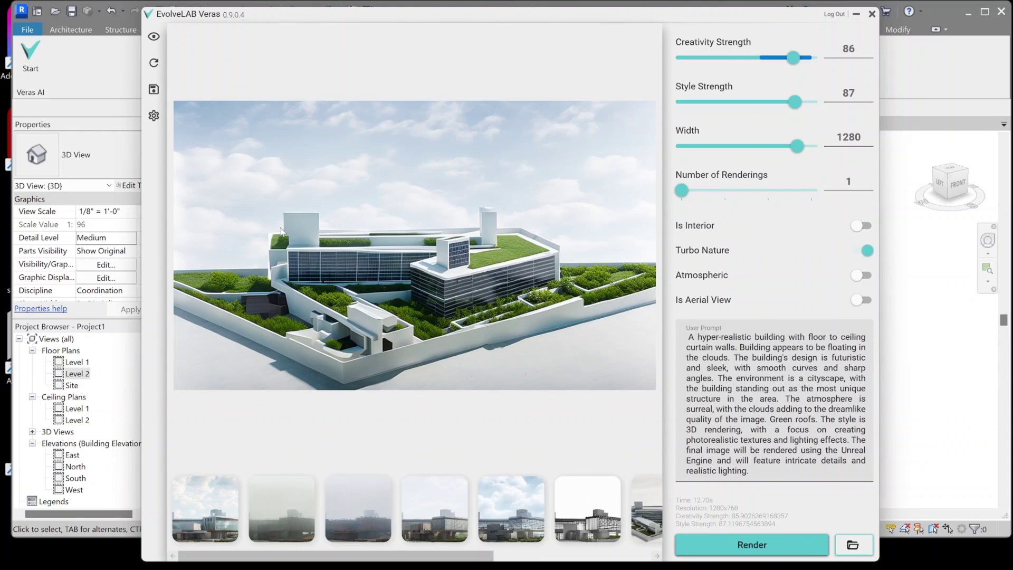
Render again with Creativity Strength 72 and Style Strength 57.
left_click(528, 527)
left_click_drag(794, 58, 775, 58)
left_click_drag(794, 102, 756, 102)
left_click(732, 545)
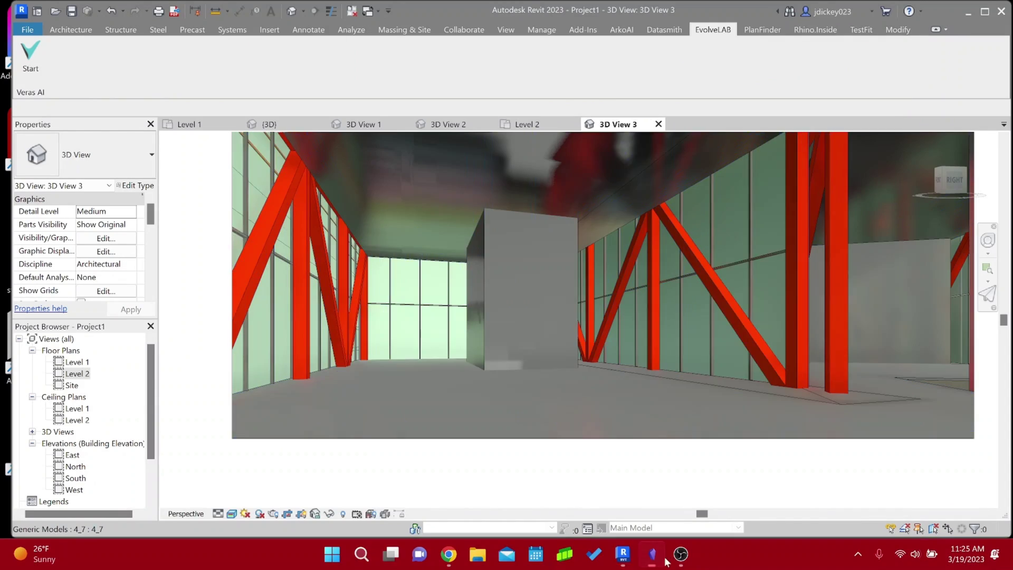
Render two images with Number of Renderings set to 2 and preview the newest one.
left_click(664, 560)
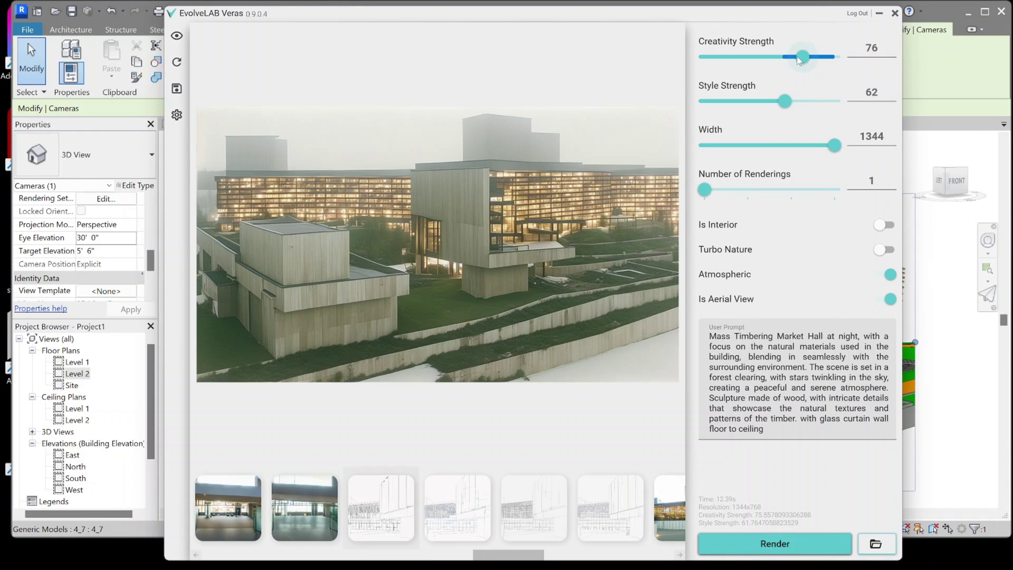
left_click(748, 189)
left_click(755, 546)
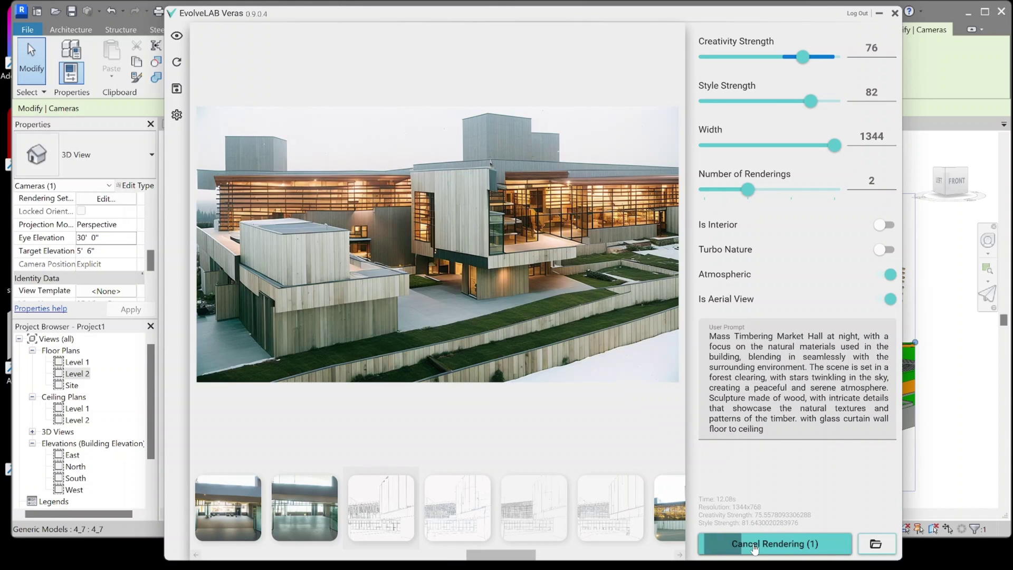
left_click(679, 554)
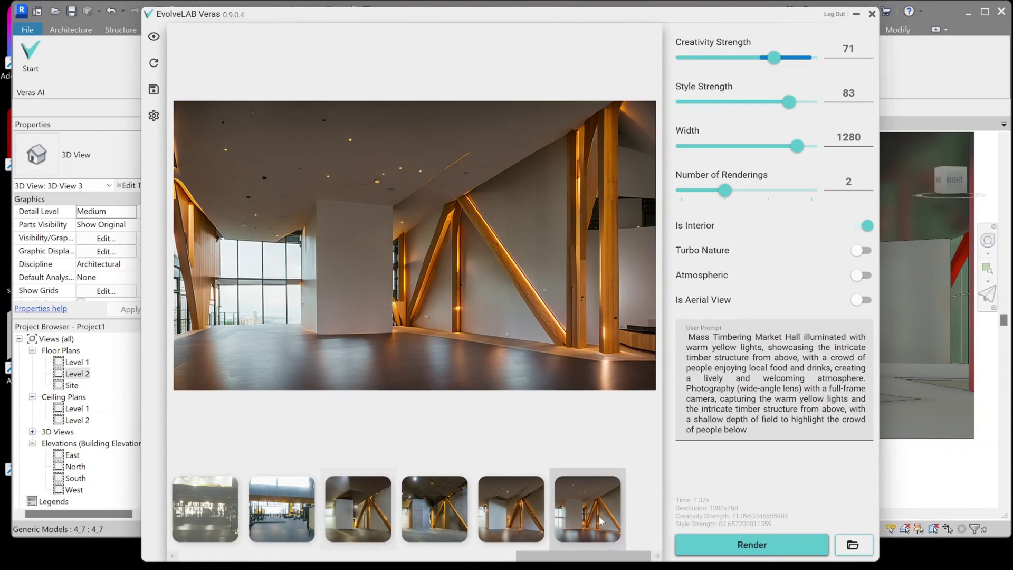
Check the Revit view, then render another two images in Veras.
left_click(856, 15)
mouse_move(604, 559)
left_click(656, 499)
left_click(763, 546)
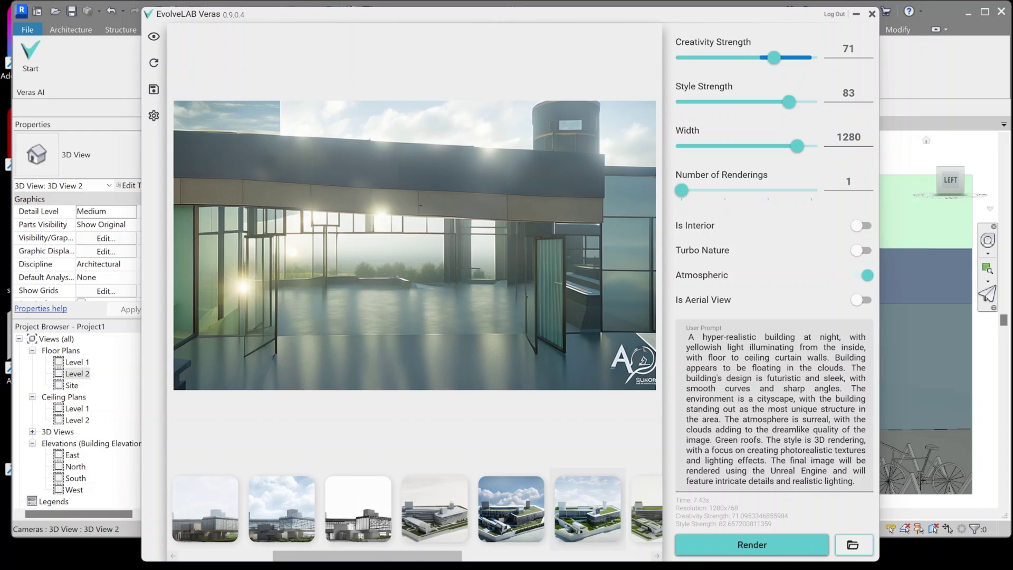
Paste a new market hall prompt and render two images from it.
key("ctrl+a")
type("Mass Timbering Market Hall at night, illuminated with warm yellow lights, showcasing the intricate timber structure from above, with a crowd of people enjoying local food and drinks, creating a lively and welcoming atmosphere. Photography (wide-angle lens) with a full-frame camera, capturing the warm yellow lights and the intricate timber structure from above, with a shallow depth of field to highlight the crowd of people below")
left_click_drag(681, 190, 725, 190)
left_click(765, 546)
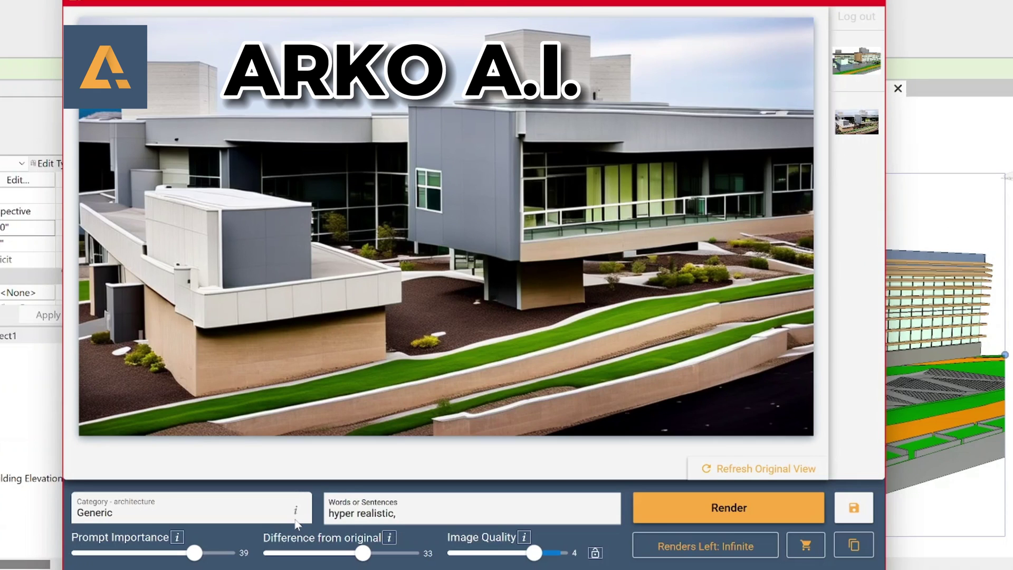
Extend the prompt with 'curtain walls, wood accent' and the ChatGPT building text, then render.
type("curtain walls, wood accent materials, highly")
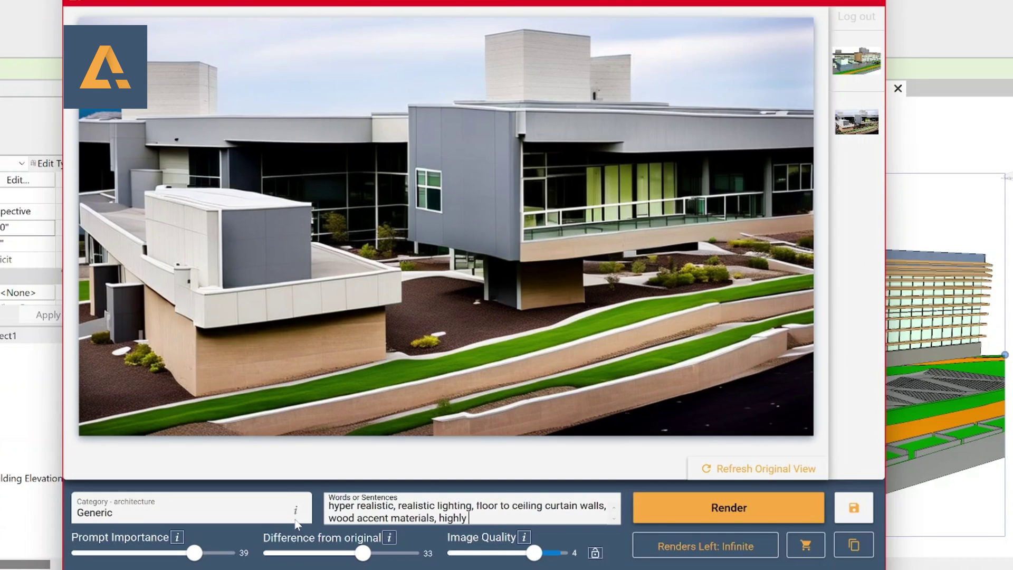
type("ment")
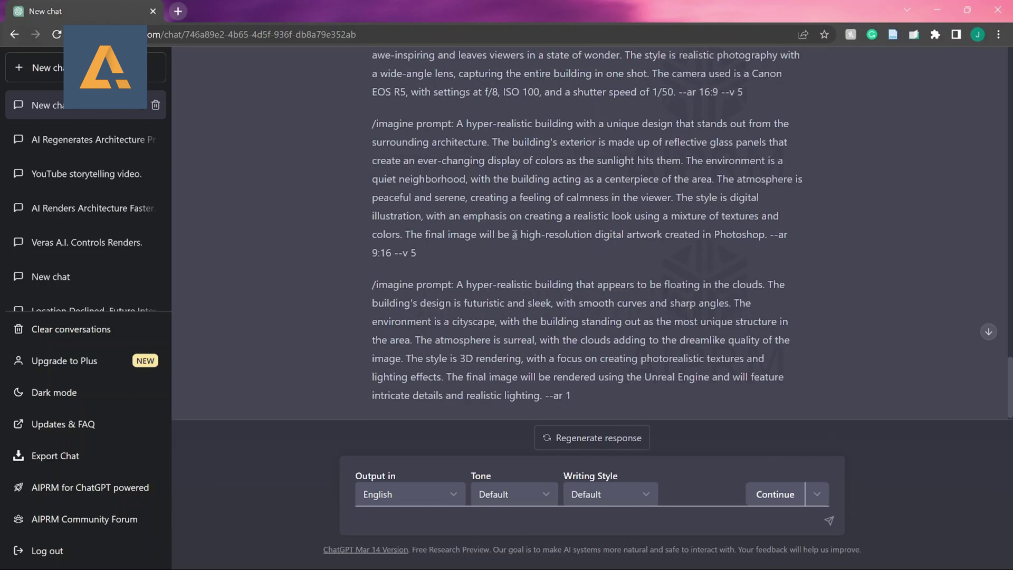
scroll(423, 296, "up", 1)
left_click_drag(767, 291, 457, 180)
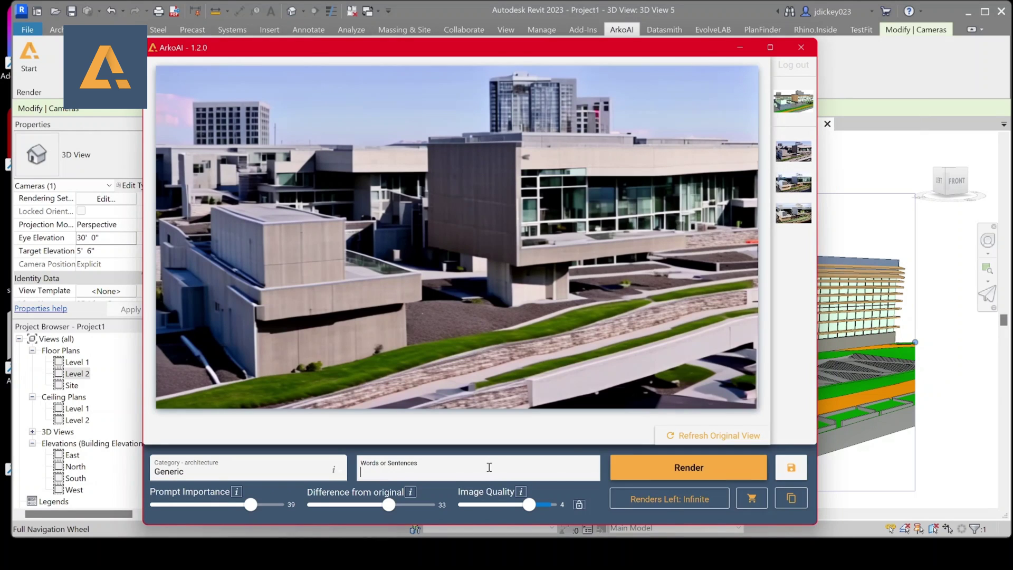
type("A hyper-realistic building with a unique design that stands out from the surrounding architecture. The building's exterior is made up of reflective glass panels that create an ever-changing display of colors as the sunlight hits them. The environment is a quiet neighborhood, with the building acting as a centerpiece of the area. The atmosphere is peaceful and serene, creating a feeling of calmness in the viewer. The style is digital illustration, with an emphasis on creating a realistic look using a mixture of textures and colors. The final image will be a high-resolution digital artwork created in Photoshop.")
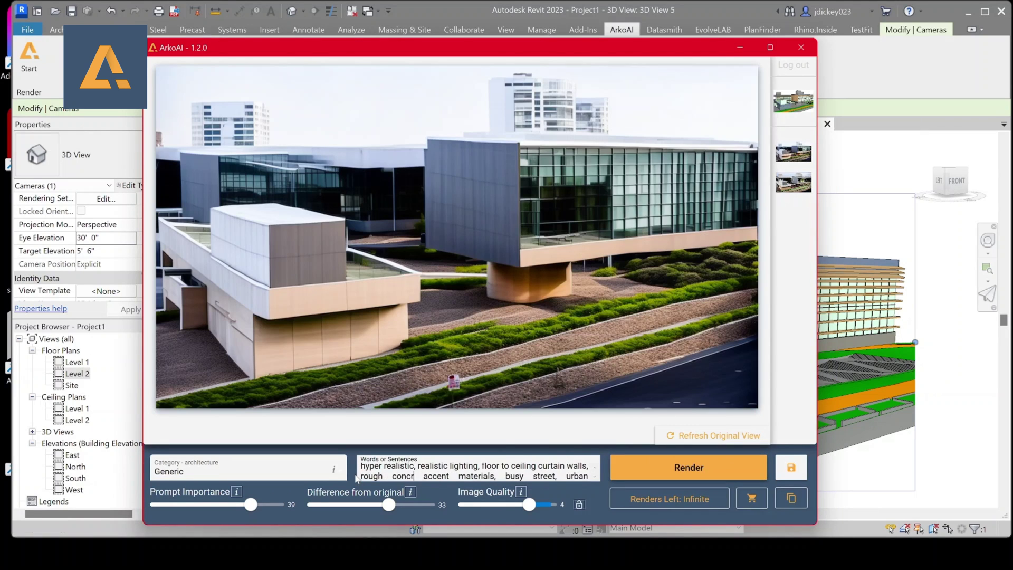
left_click(670, 471)
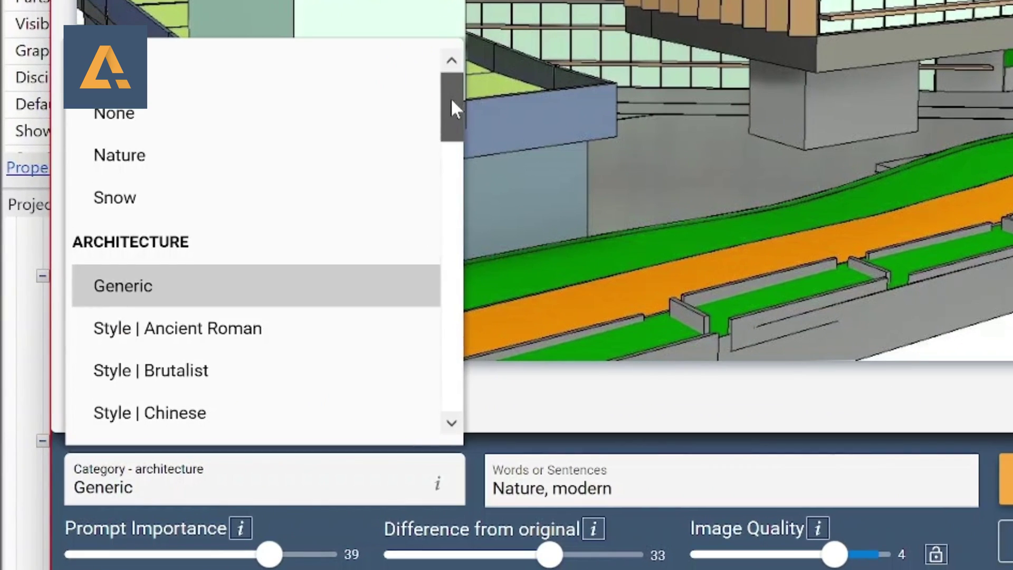
Render with the Style | Minimalist category, then re-render after editing the CLT material wording.
left_click_drag(451, 100, 467, 374)
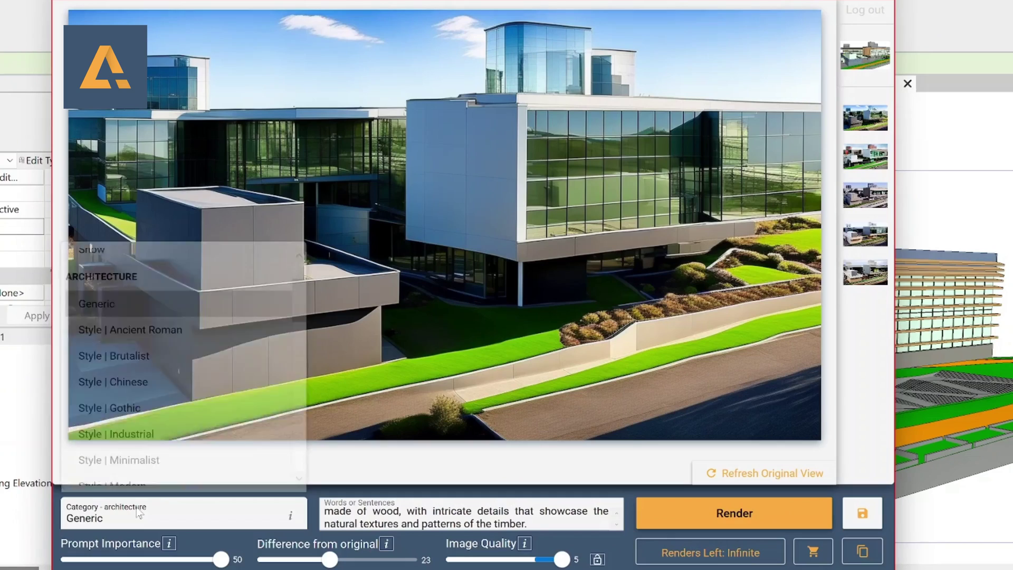
left_click(119, 460)
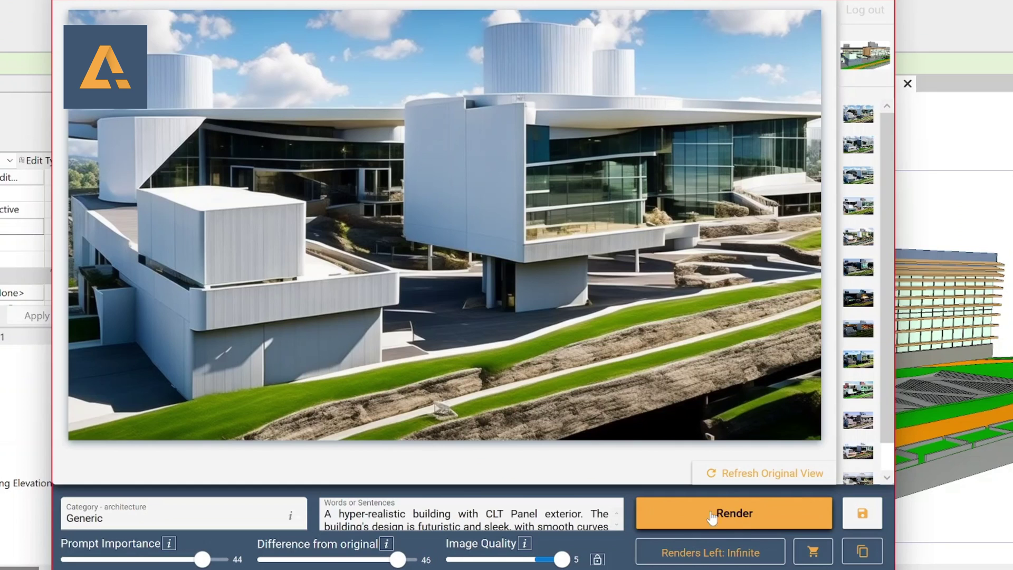
left_click(712, 515)
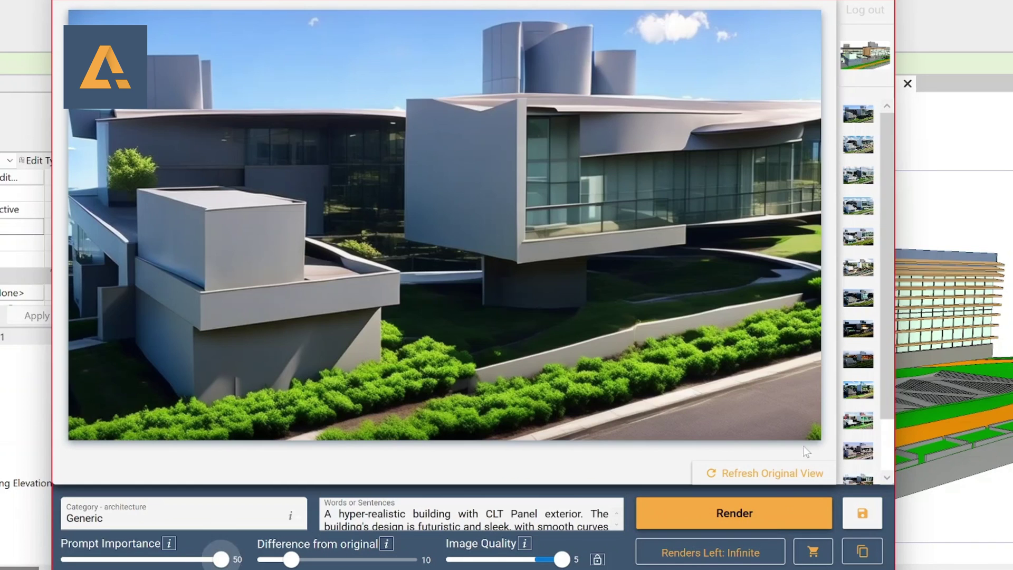
left_click(494, 514)
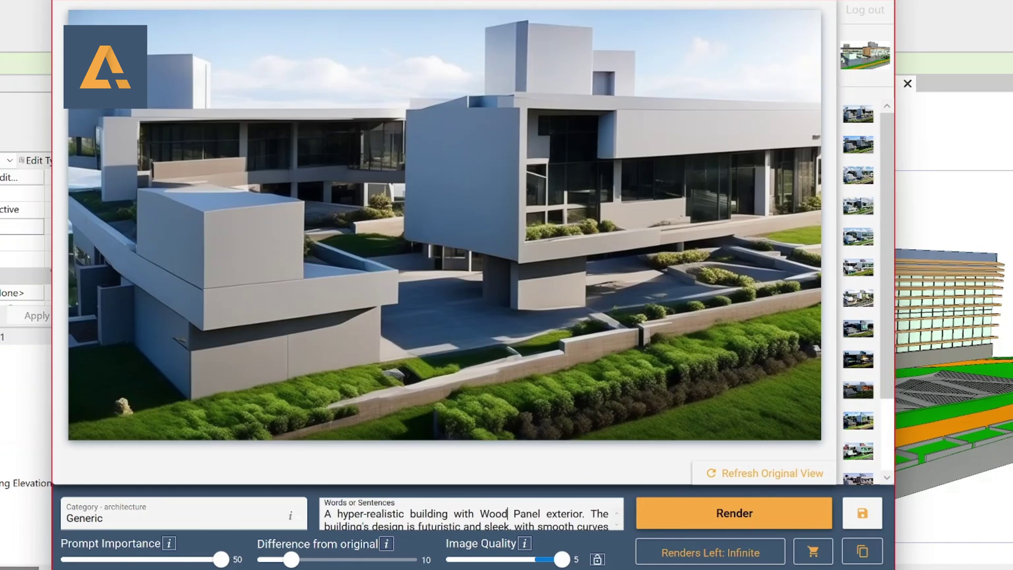
left_click(786, 525)
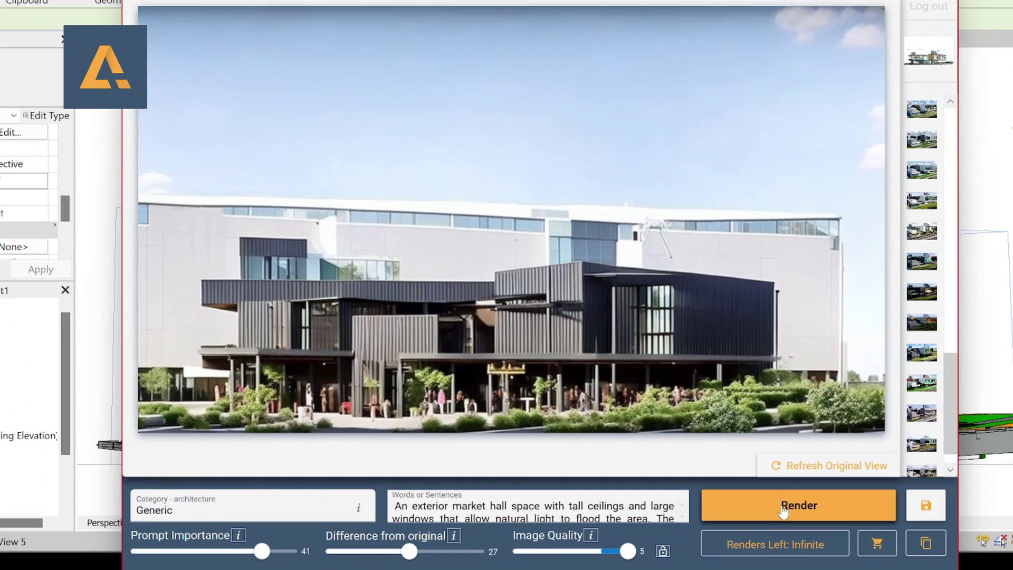
Delete the clause after 'market hall space' from the prompt and render the shortened version.
left_click_drag(544, 505, 648, 519)
key("BackSpace")
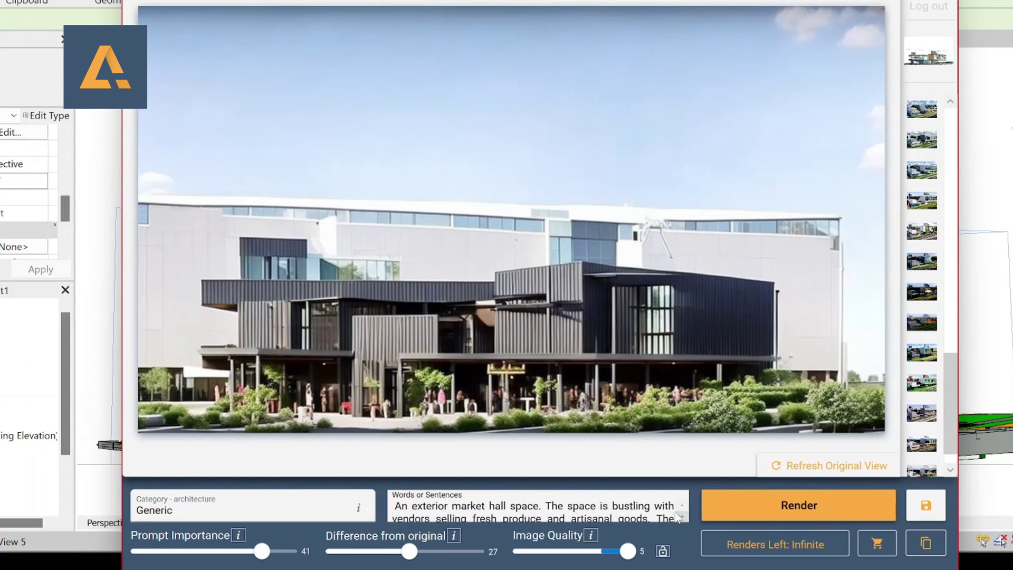
scroll(678, 518, "down", 3)
left_click(719, 513)
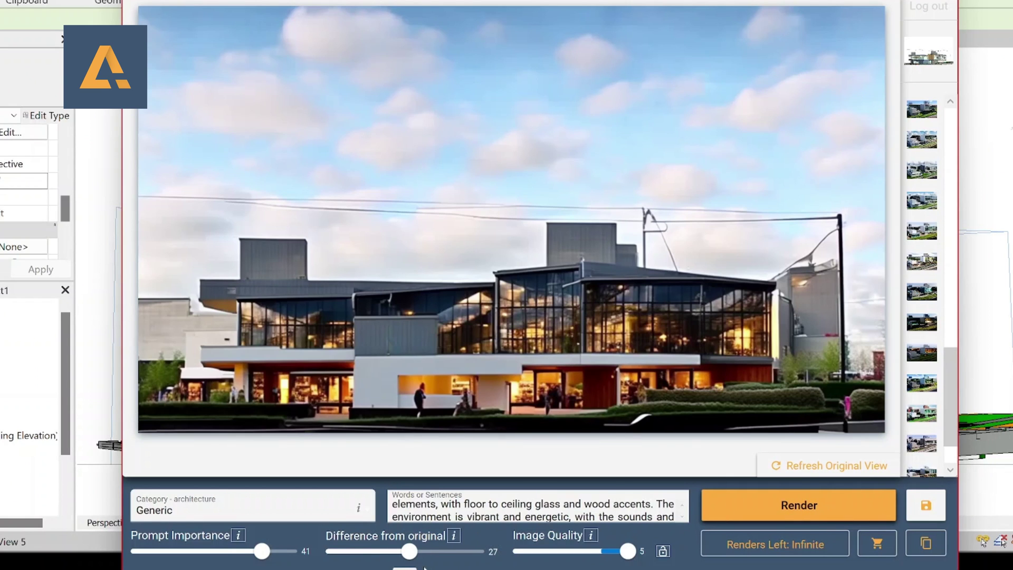
Append 'with skyscrapers', set Prompt Importance to 41 and Difference from original to 40, and render.
left_click_drag(409, 551, 374, 551)
left_click_drag(263, 551, 238, 553)
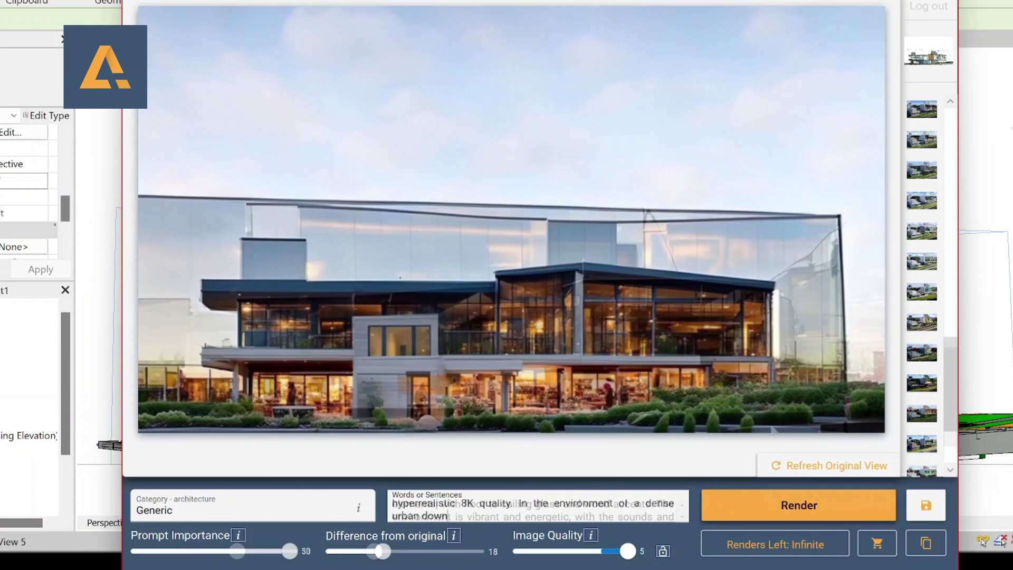
type("with skyscraepers")
left_click_drag(382, 551, 406, 552)
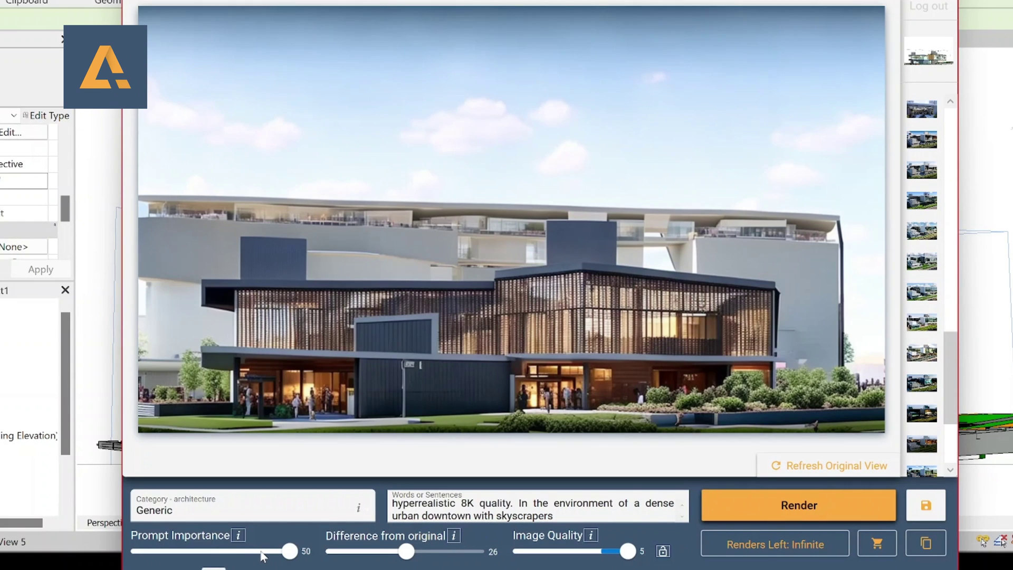
left_click(262, 552)
left_click(447, 552)
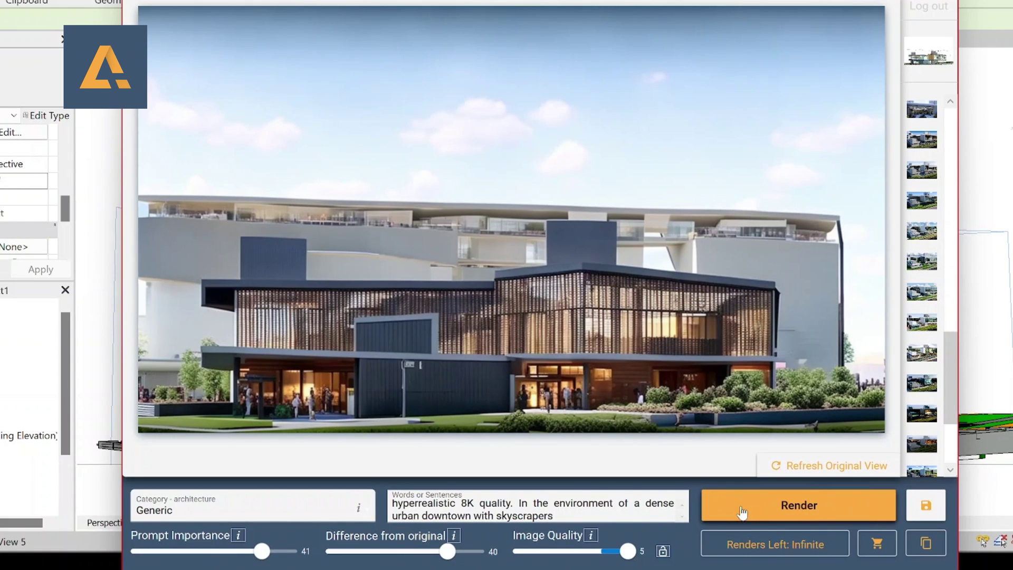
left_click(741, 511)
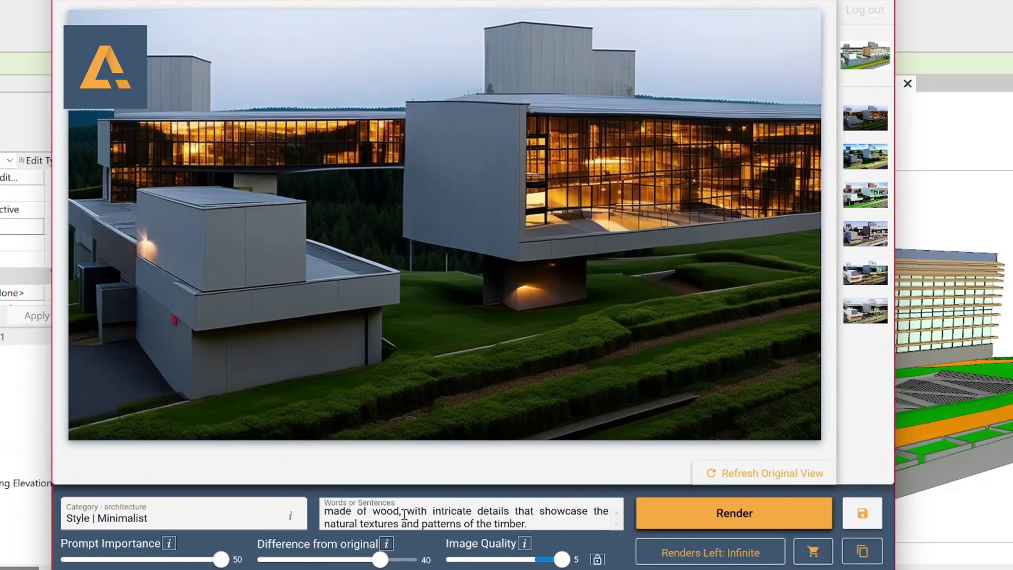
Replace the prompt, switch to a different style category, and render.
triple_click(461, 519)
left_click(159, 515)
left_click(132, 287)
left_click(736, 527)
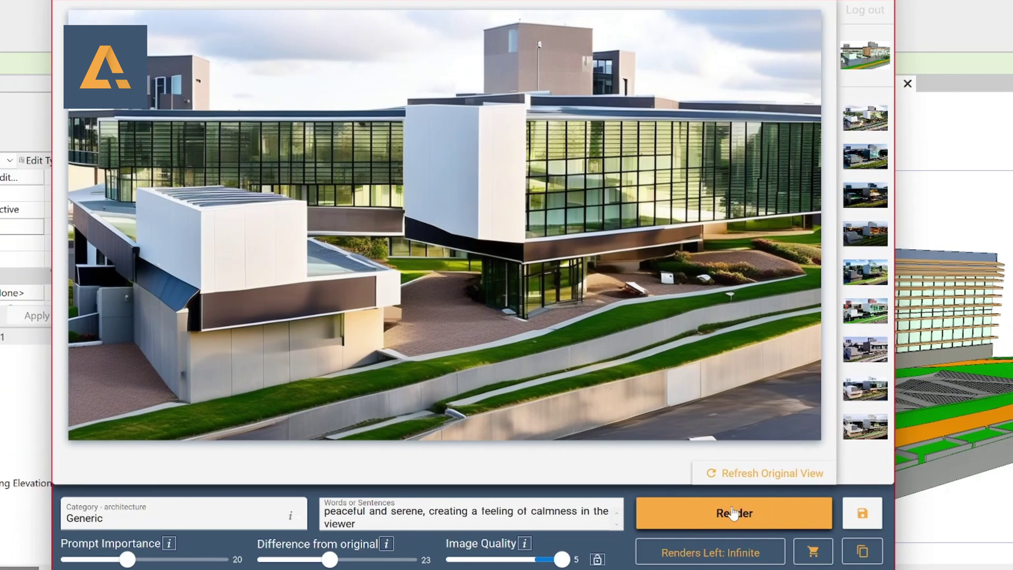
Set Difference from original to 13 and Prompt Importance to 35, then render again.
left_click_drag(330, 559, 299, 559)
left_click_drag(127, 559, 174, 559)
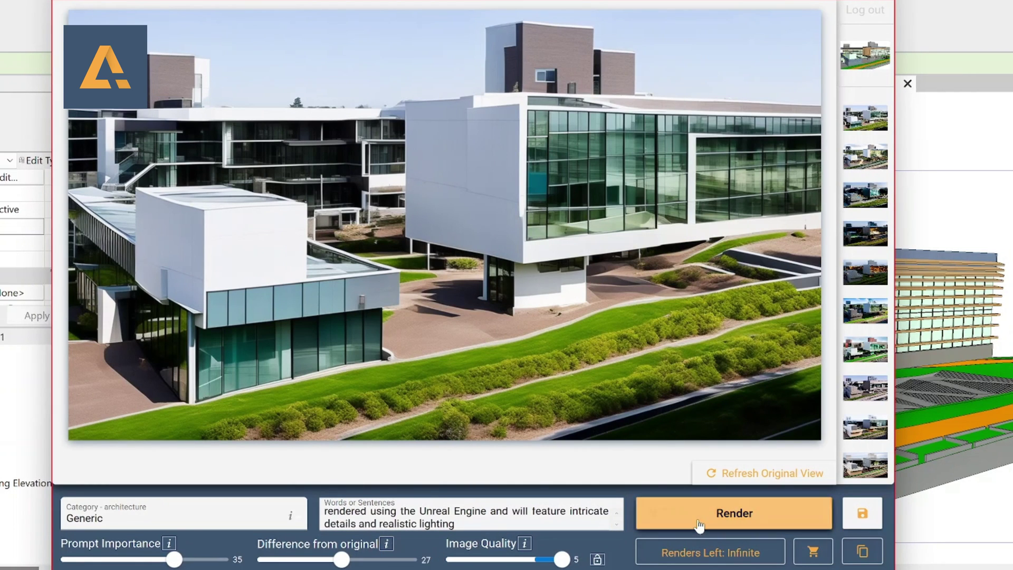
left_click(699, 525)
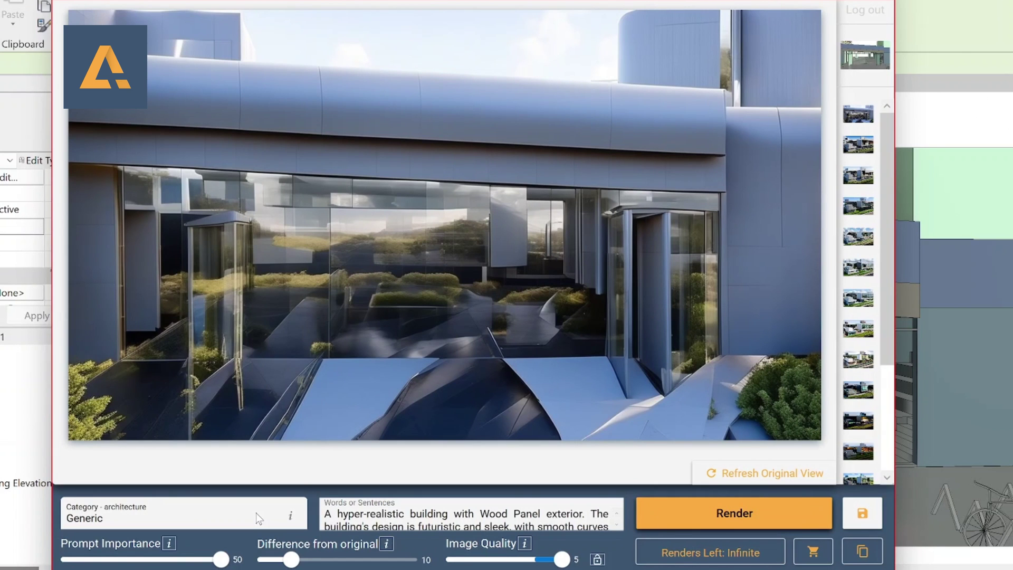
Switch to the interior design Generic category and render the interior view.
left_click(179, 515)
scroll(296, 360, "down", 1)
left_click(96, 424)
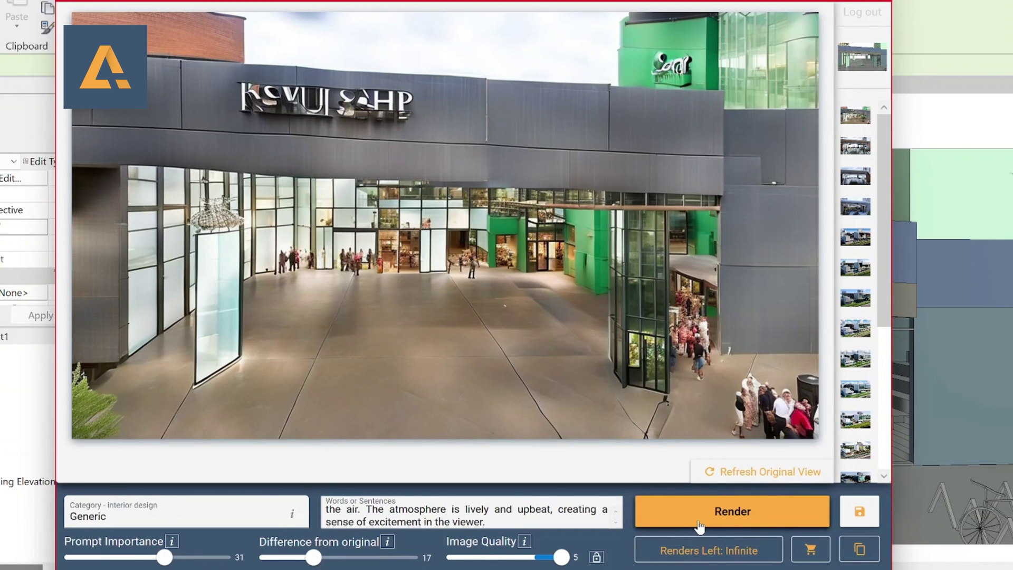
left_click(700, 527)
Append Small Scale wording to the prompt and render several more versions.
left_click(552, 521)
type("Small Scale")
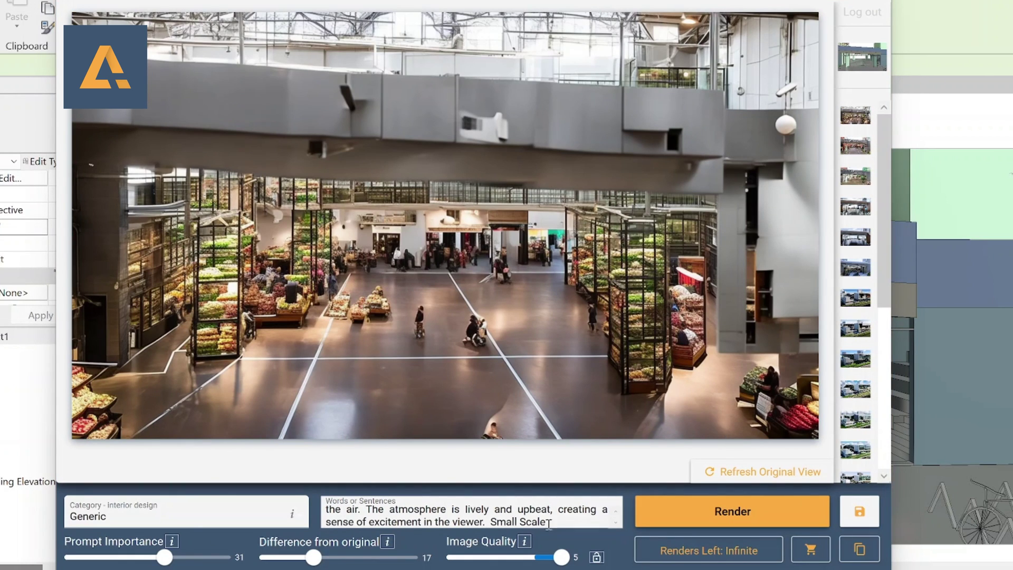
left_click(725, 511)
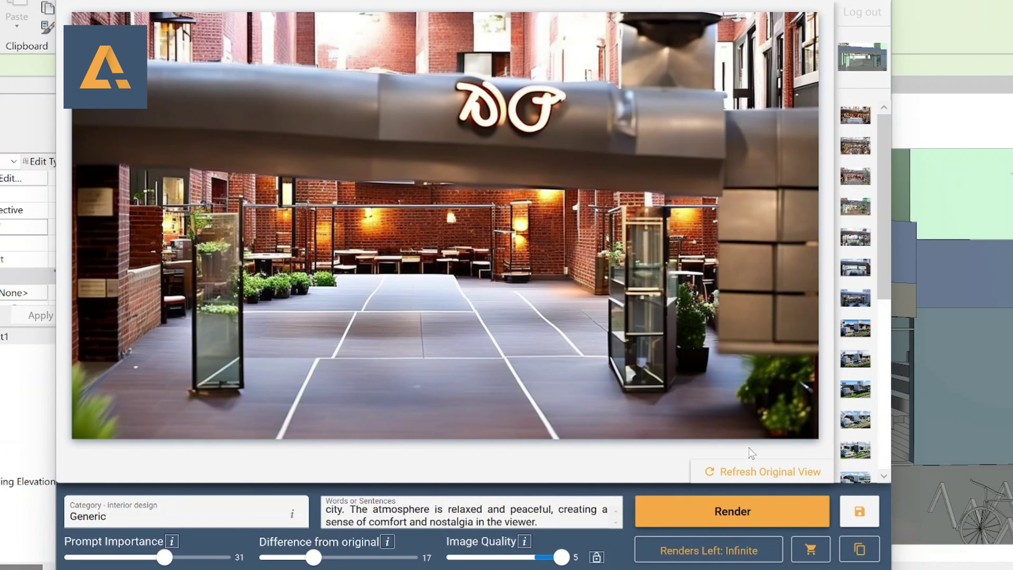
left_click(709, 520)
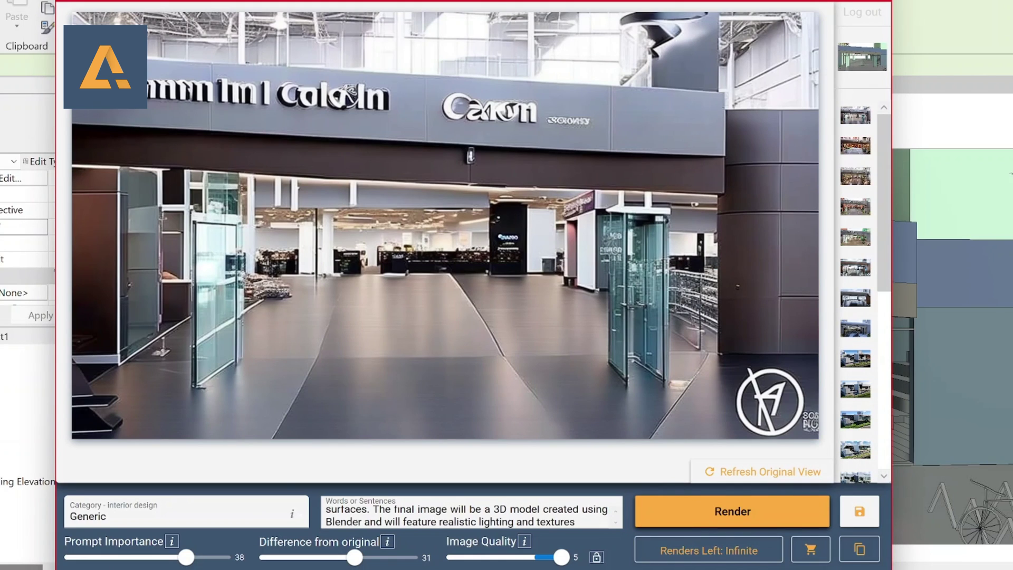
left_click(712, 516)
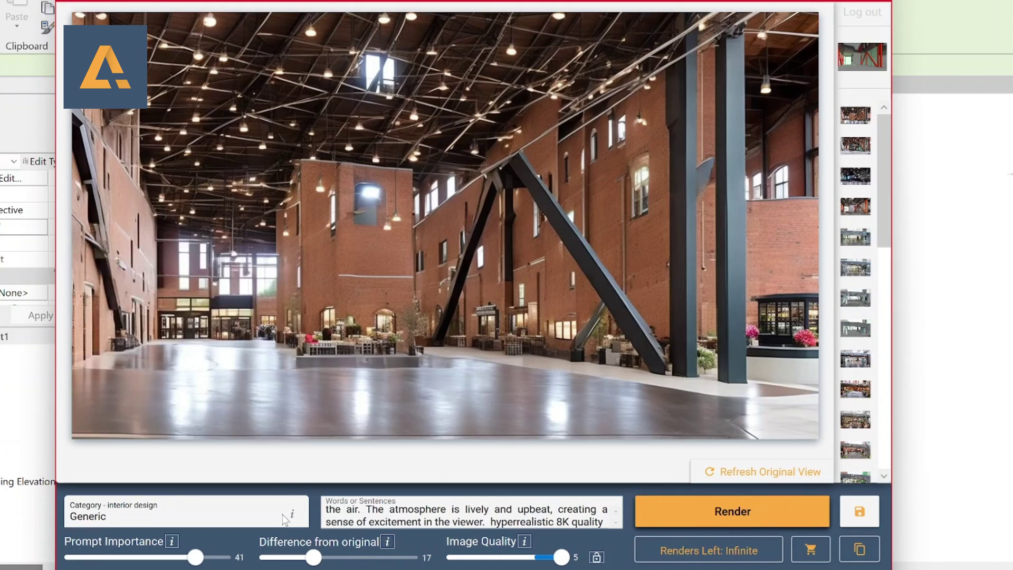
Choose the architecture Generic category and render two versions.
left_click(185, 512)
left_click(203, 365)
left_click(719, 510)
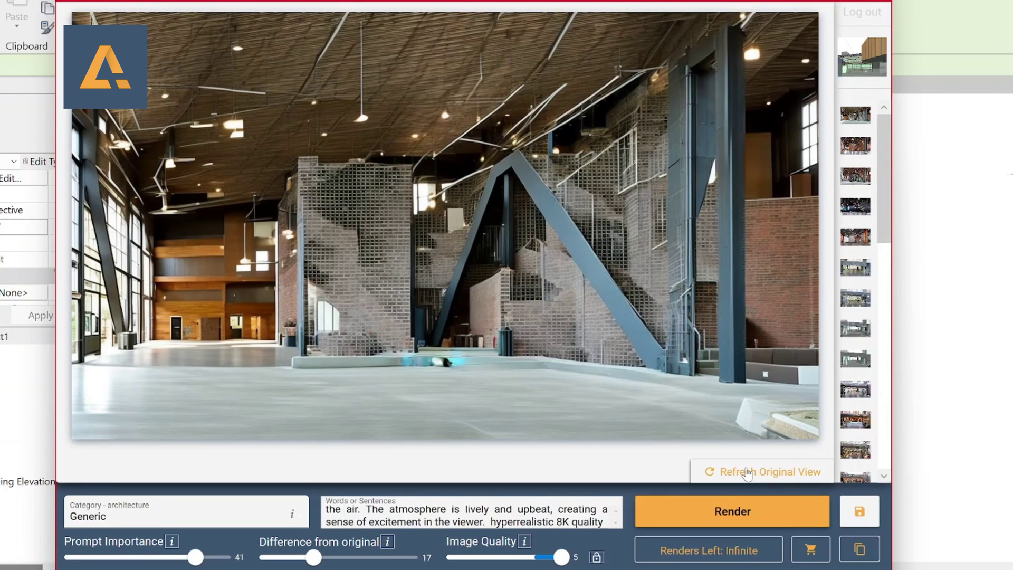
left_click(743, 511)
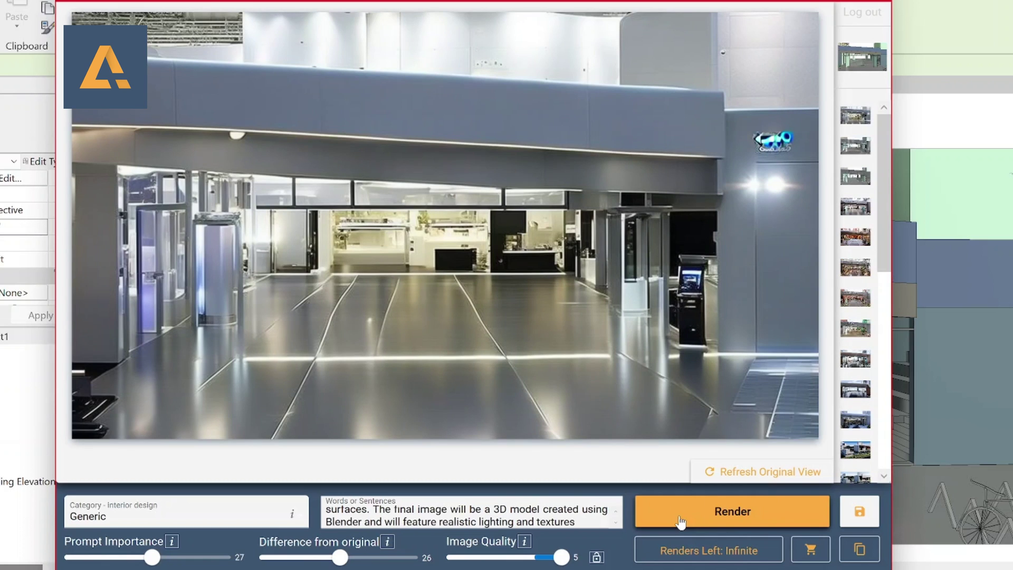
Switch the category to Type | Retail and render.
left_click(202, 522)
scroll(159, 394, "down", 4)
left_click(159, 394)
left_click(720, 514)
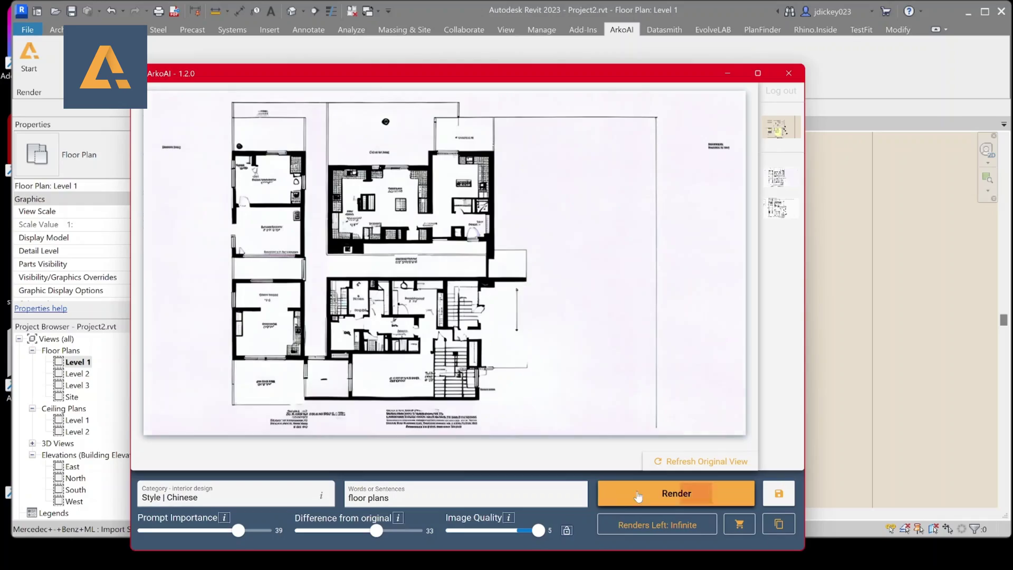
Render the floor plan in colour and extend the prompt with 'and a lecture hall,'.
left_click(636, 496)
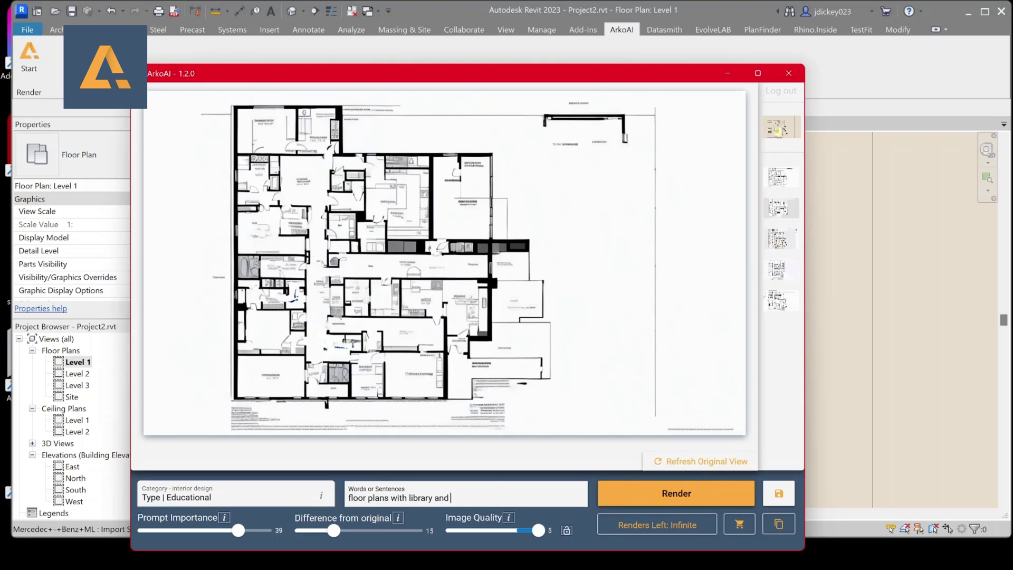
type("nd a lecture hall,")
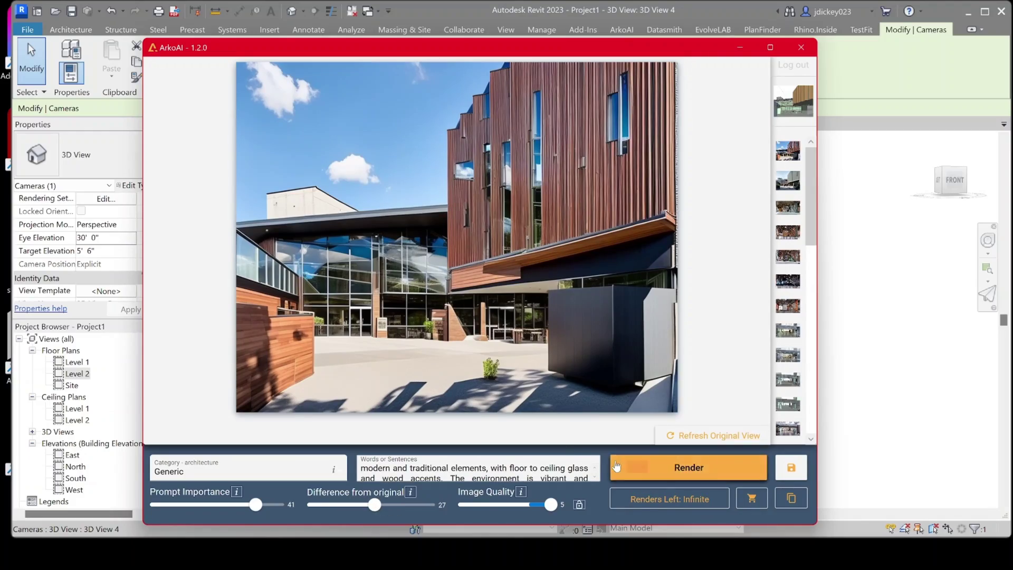
Paste the interior market hall prompt and render, then type 'image generation for architecture' into YouTube search.
left_click(531, 472)
key("ctrl+a")
key("ctrl+v")
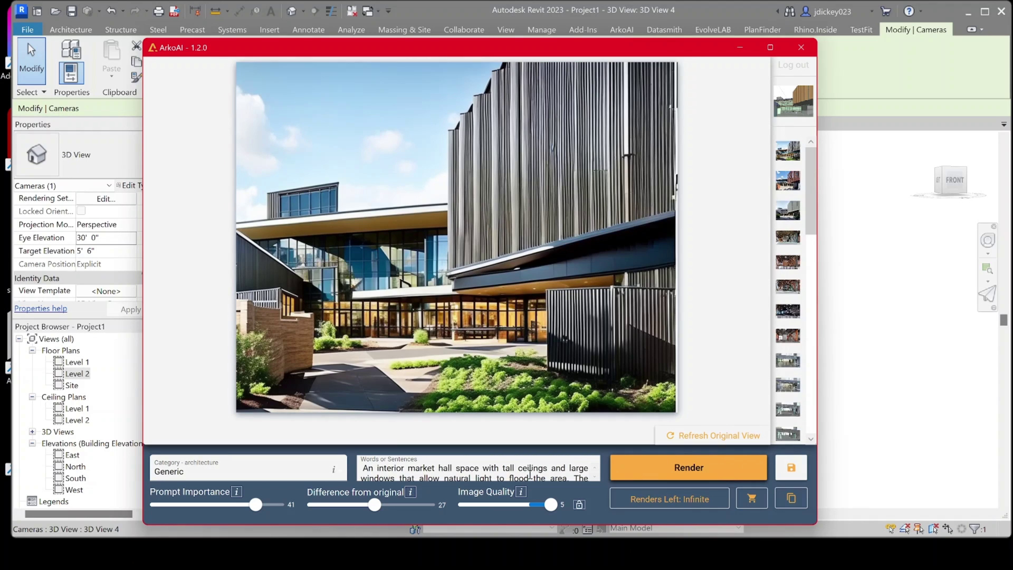
left_click(636, 469)
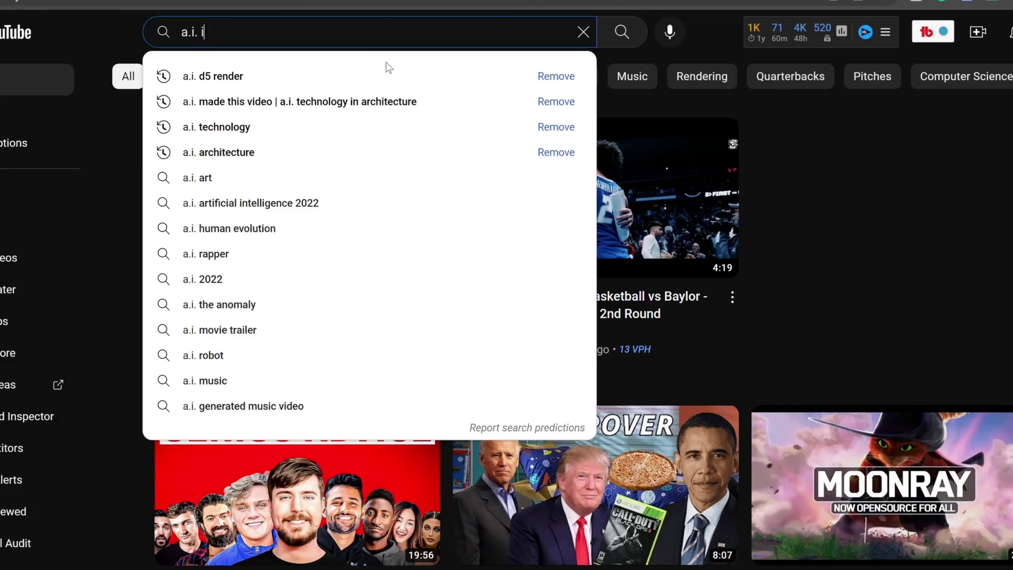
type("image generat")
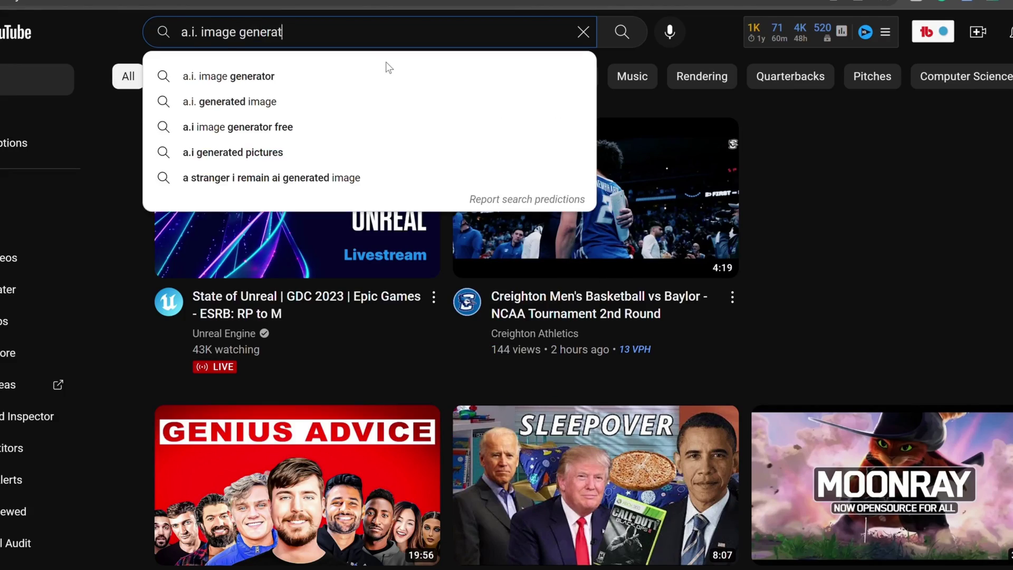
type("ion for architecture")
Search YouTube for 'image generation for architecture', refine with 'veras a.i.', and scroll the results.
key("Return")
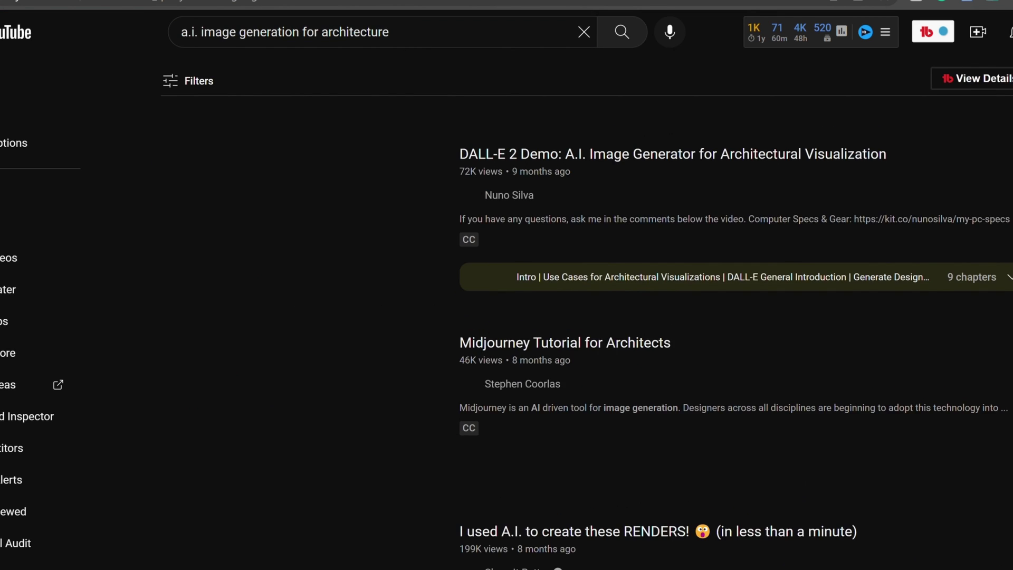
left_click(501, 32)
type("veras a.i.")
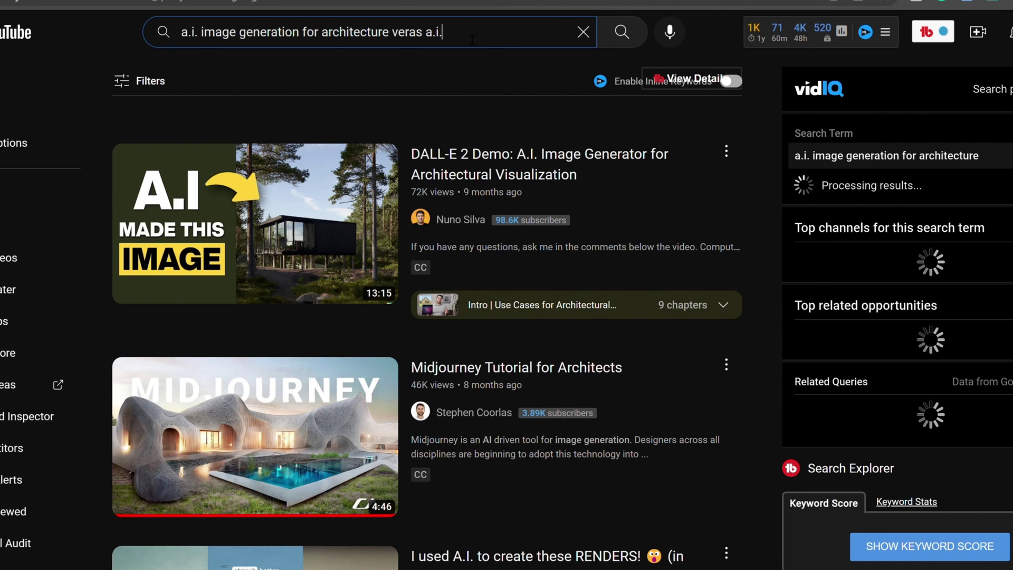
scroll(502, 158, "down", 9)
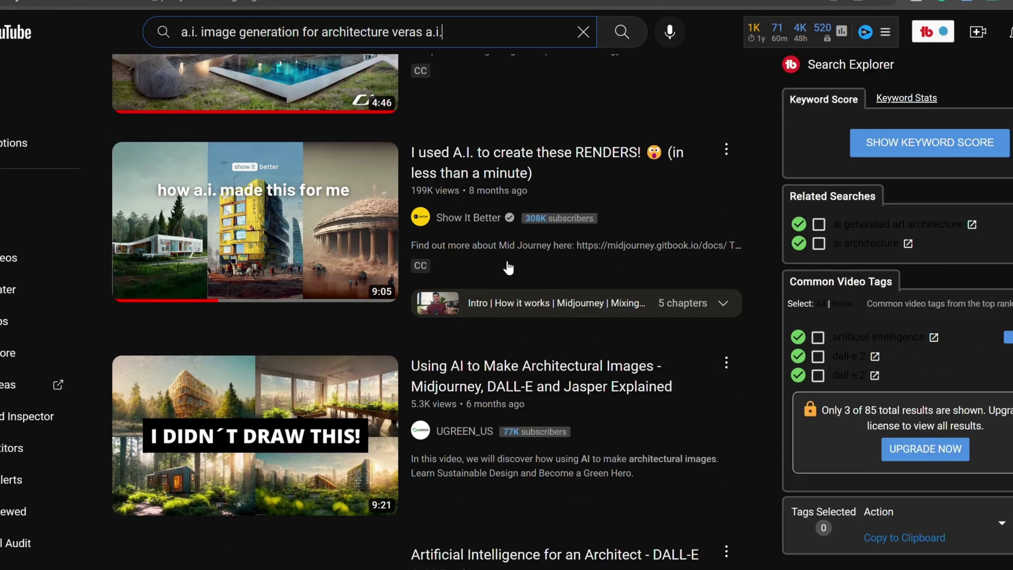
scroll(502, 261, "down", 6)
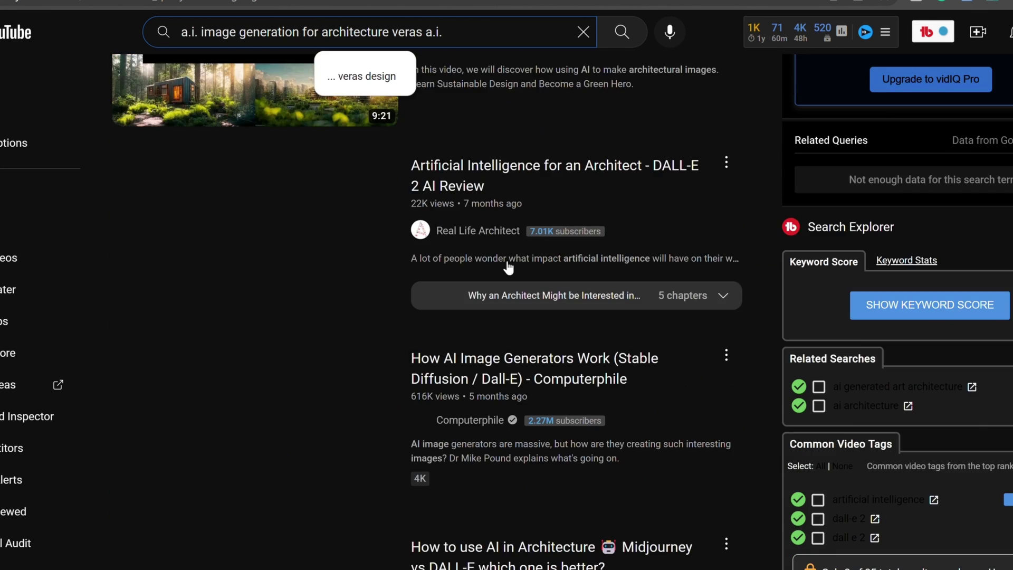
key("Return")
scroll(452, 86, "down", 3)
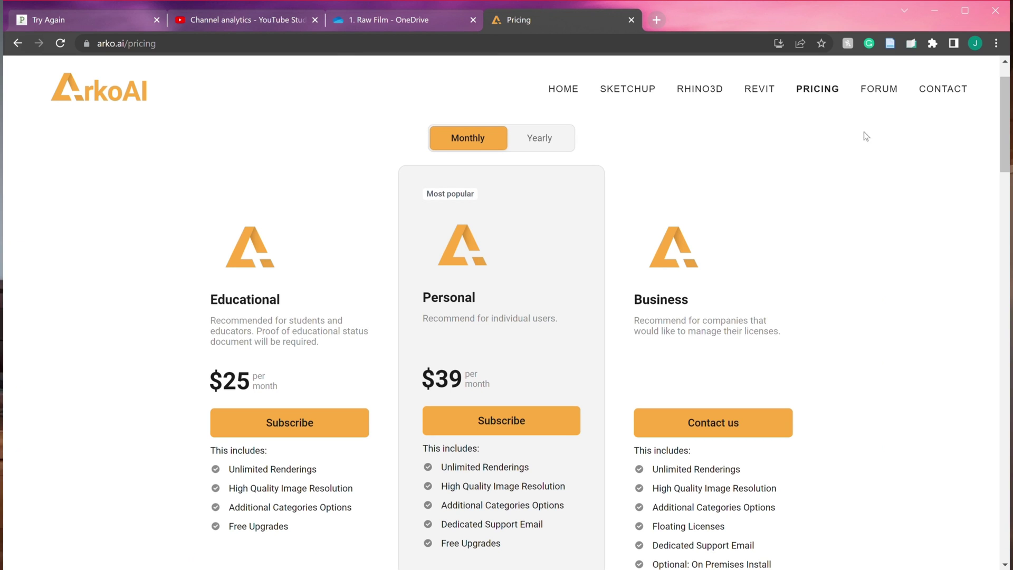
Switch the pricing to Yearly and page through the Revit example renders.
left_click(558, 145)
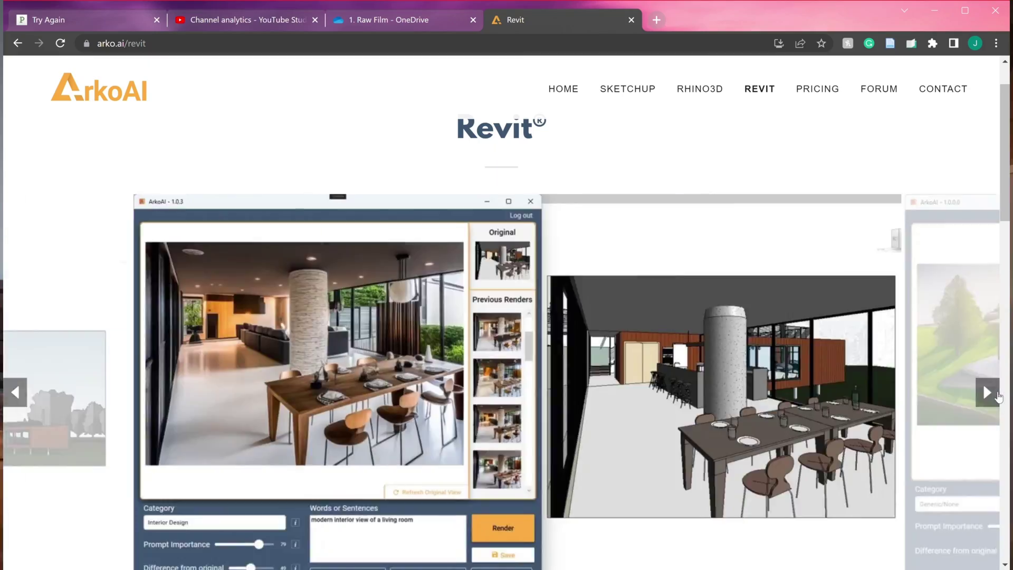
left_click(983, 383)
left_click(983, 383)
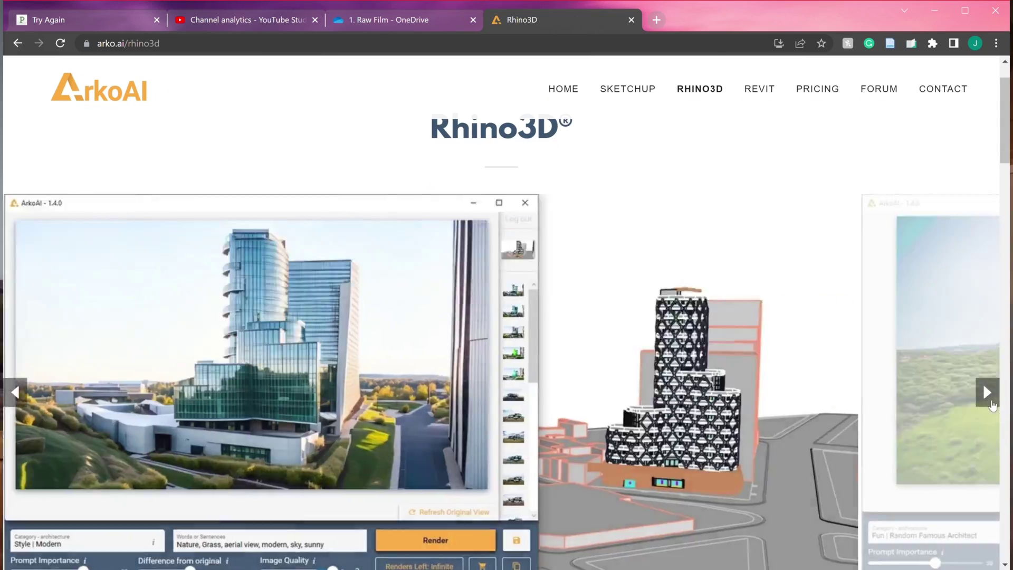
Page through the Rhino3D and SketchUp example renders.
left_click(983, 384)
left_click(641, 97)
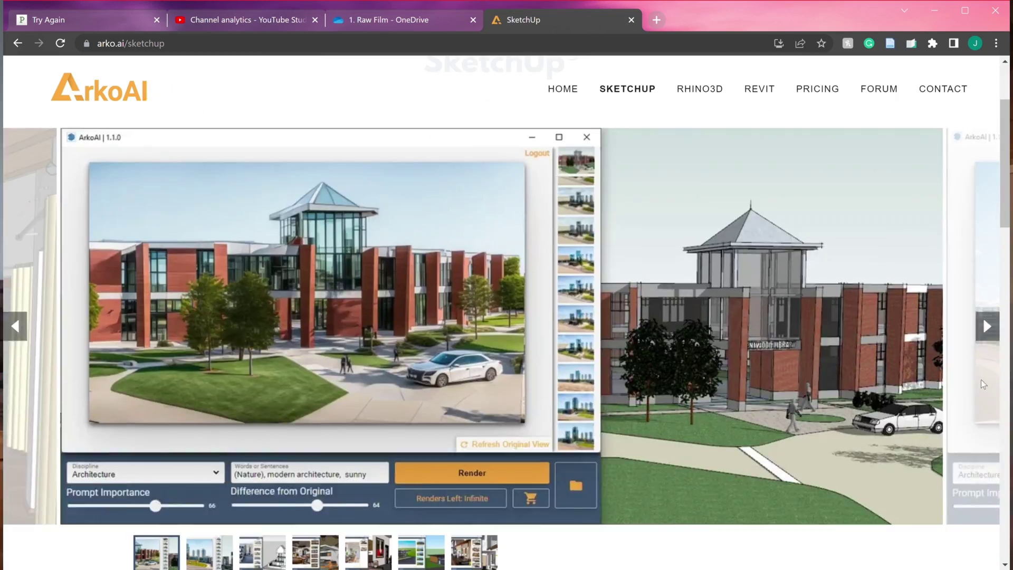
left_click(983, 323)
left_click(983, 323)
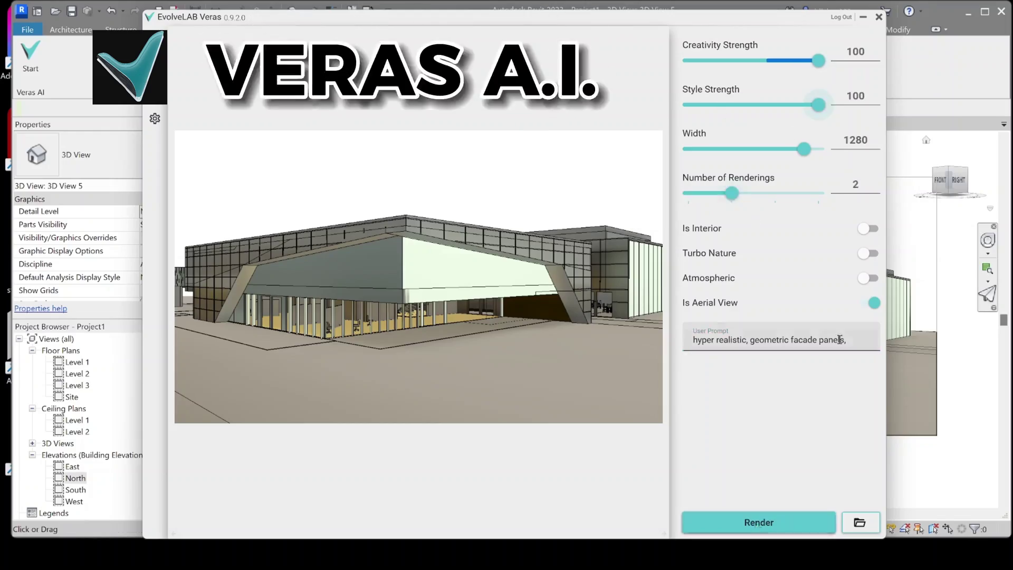
Render with 'irodecent colors, 8K, natural lighting, sunset', then with Style Strength 0 and snow on the ground.
type("irodecent colors, 8K, natural lighting, sunset")
left_click(783, 523)
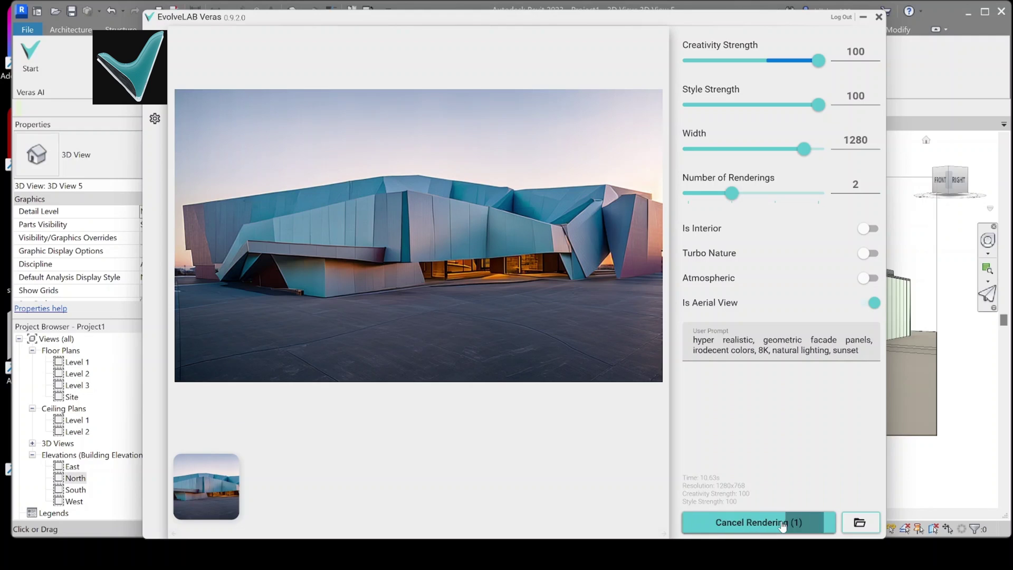
left_click_drag(819, 105, 687, 105)
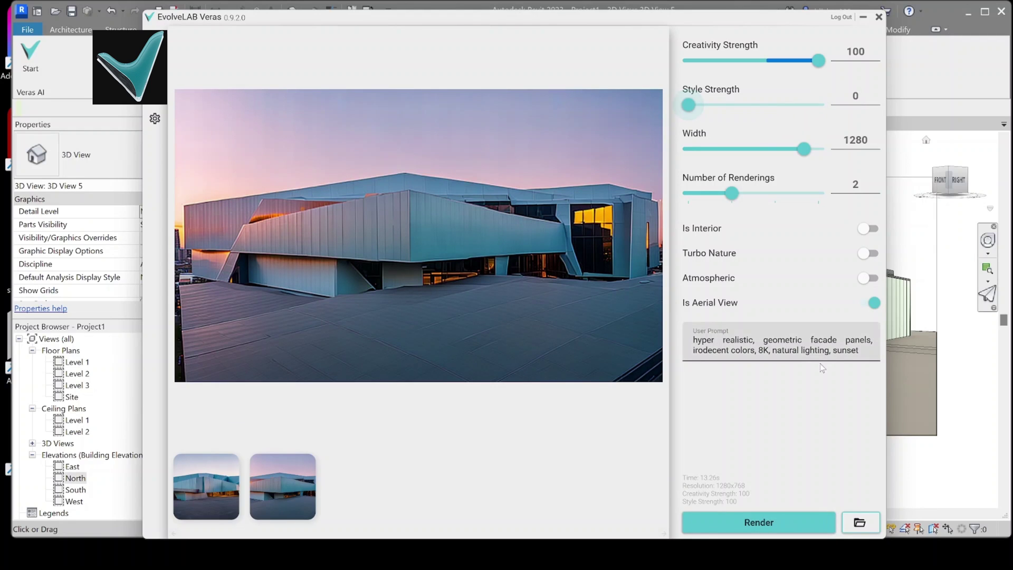
type("now on the ground")
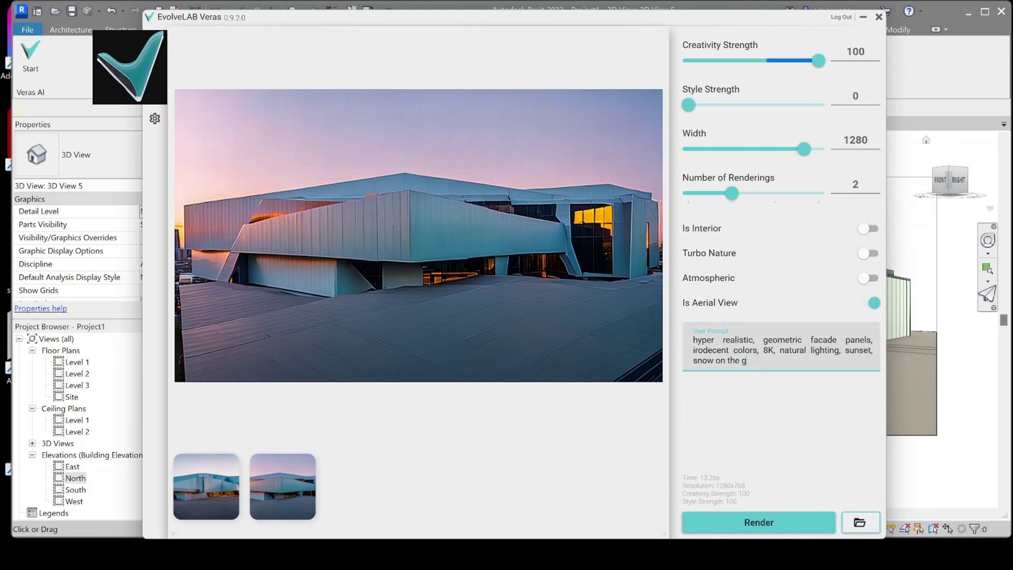
left_click(774, 520)
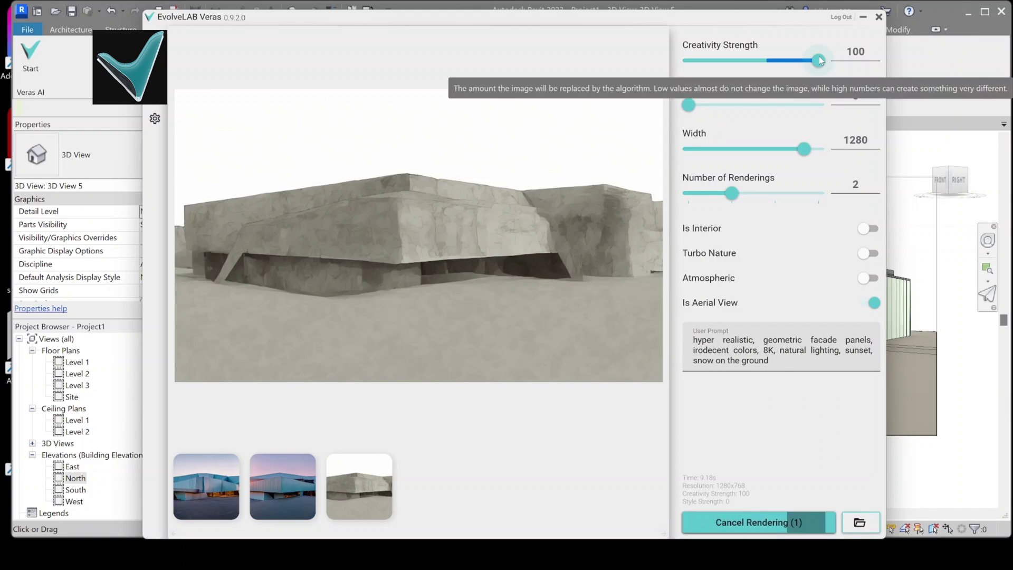
Render with Style Strength 19, then set Creativity Strength 6 and Style Strength back to 100.
left_click_drag(689, 105, 716, 106)
left_click(787, 521)
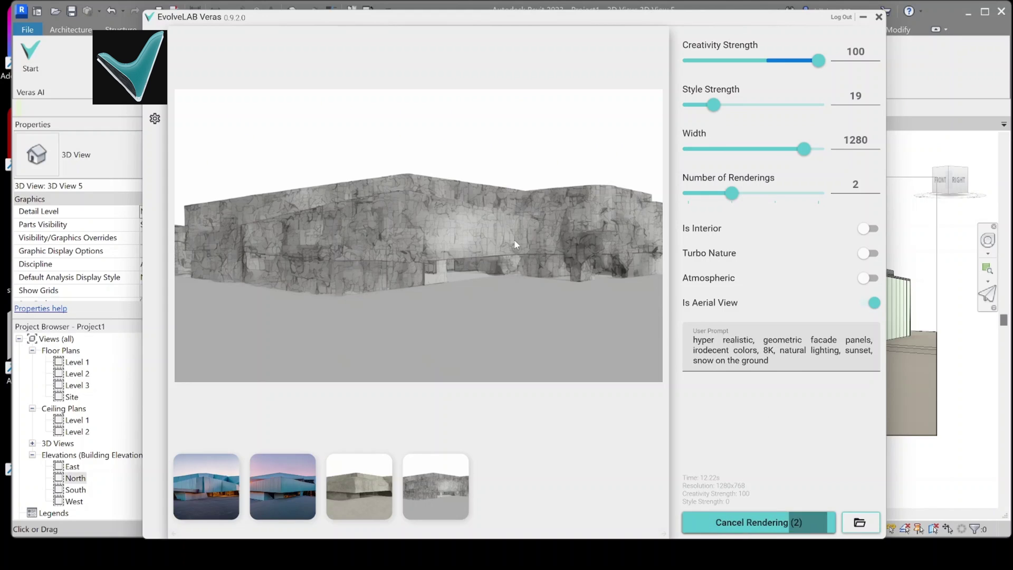
left_click(693, 60)
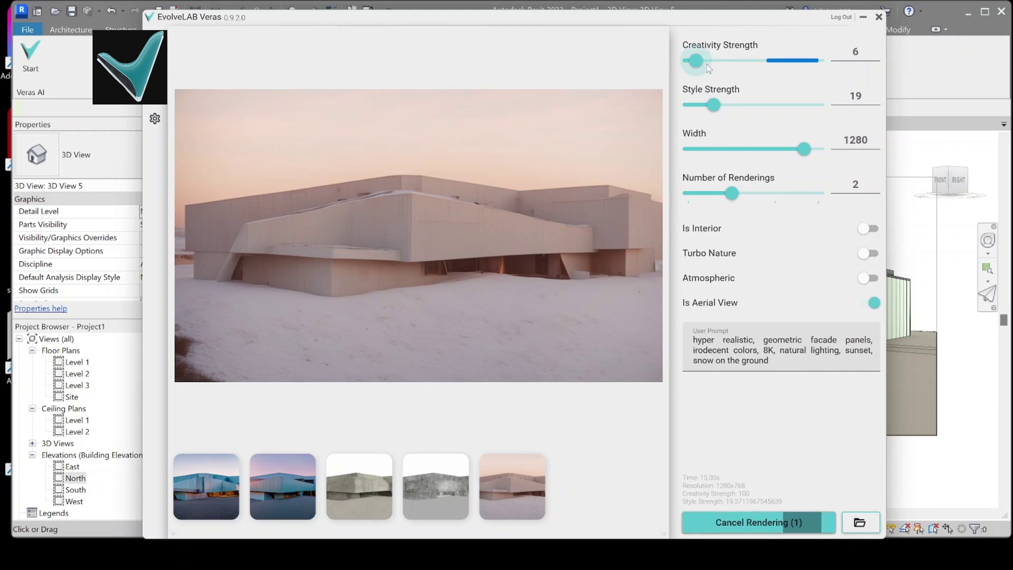
left_click_drag(713, 105, 862, 106)
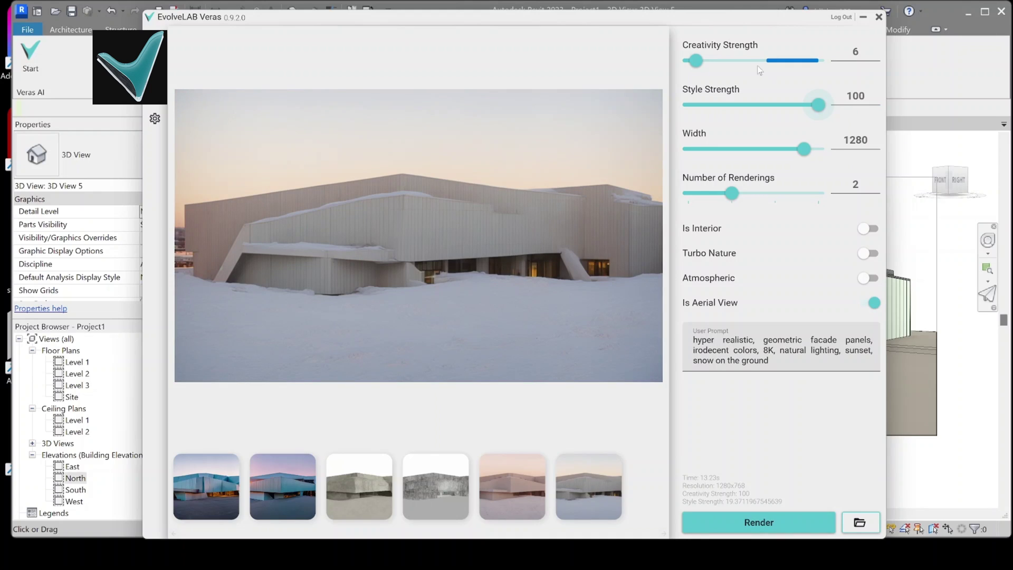
Replace 'snow on the ground' with 'forest of trees', set Creativity 22 and one rendering, and render.
left_click_drag(769, 361, 693, 360)
type("forest of trees")
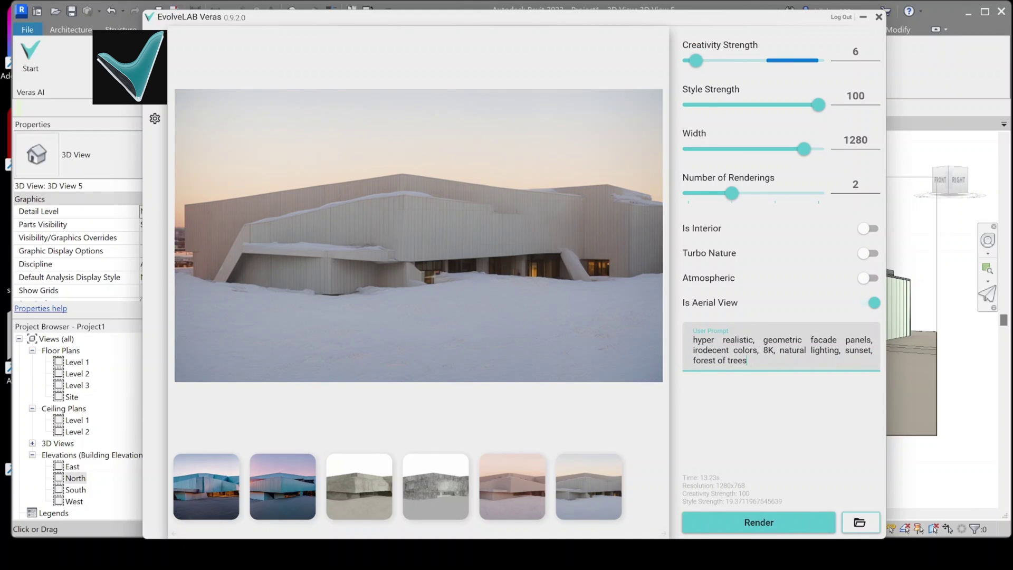
left_click_drag(731, 193, 689, 193)
left_click(759, 523)
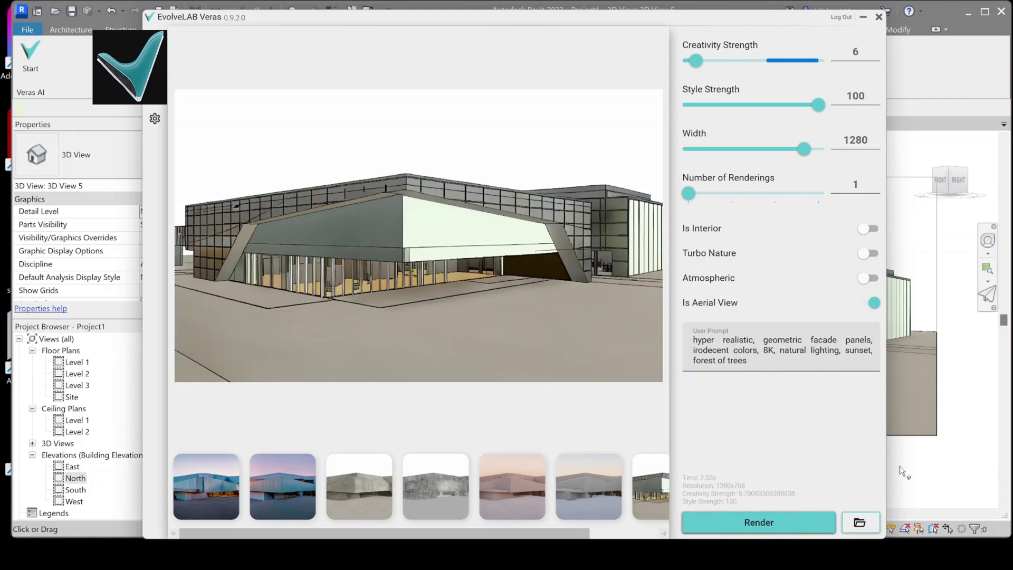
left_click(717, 61)
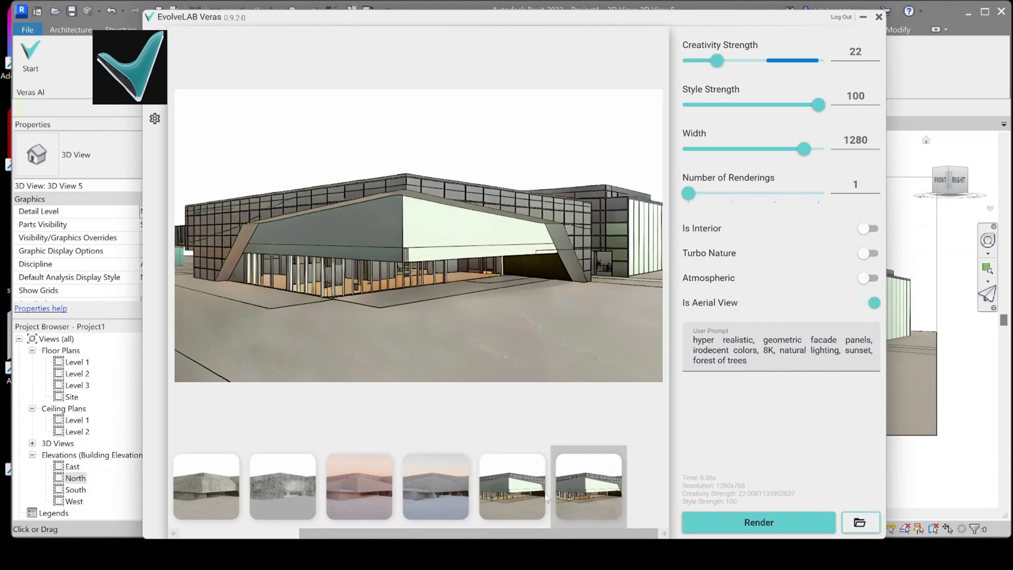
Raise Creativity Strength to 42 and higher, add the Atmospheric effect, and render again.
left_click(741, 61)
left_click(759, 522)
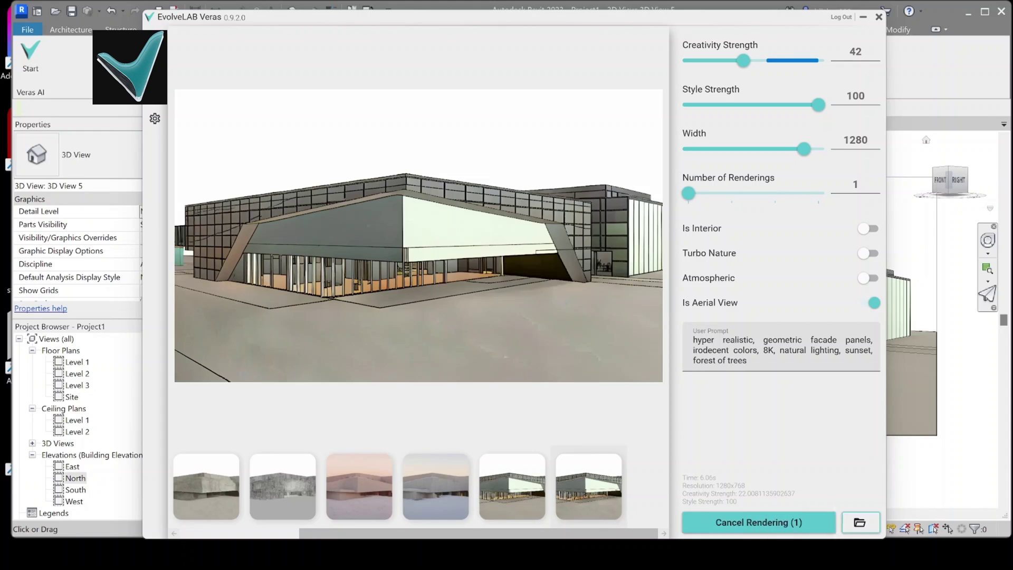
left_click(766, 61)
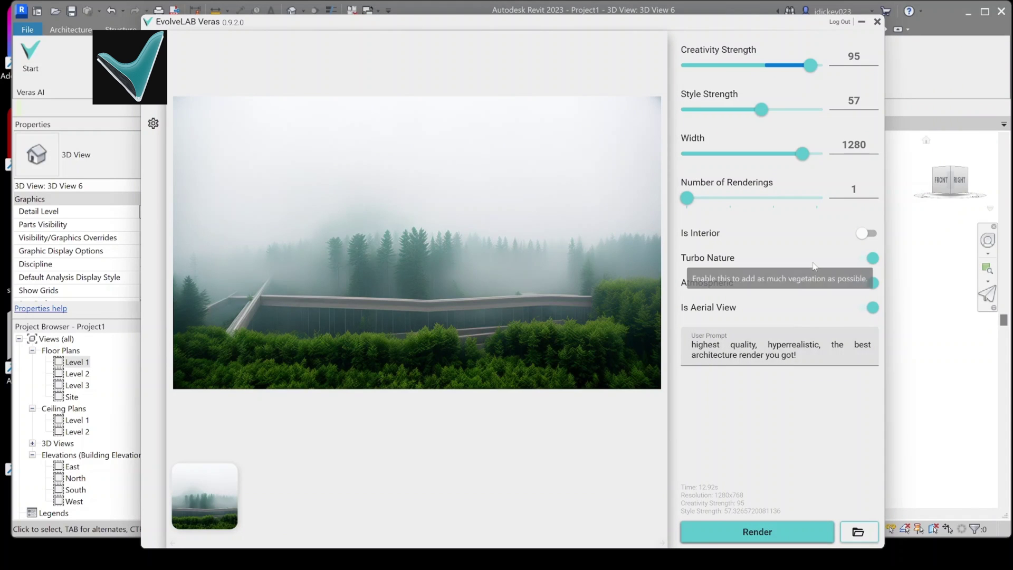
left_click(872, 282)
left_click(807, 110)
left_click(779, 65)
left_click(760, 532)
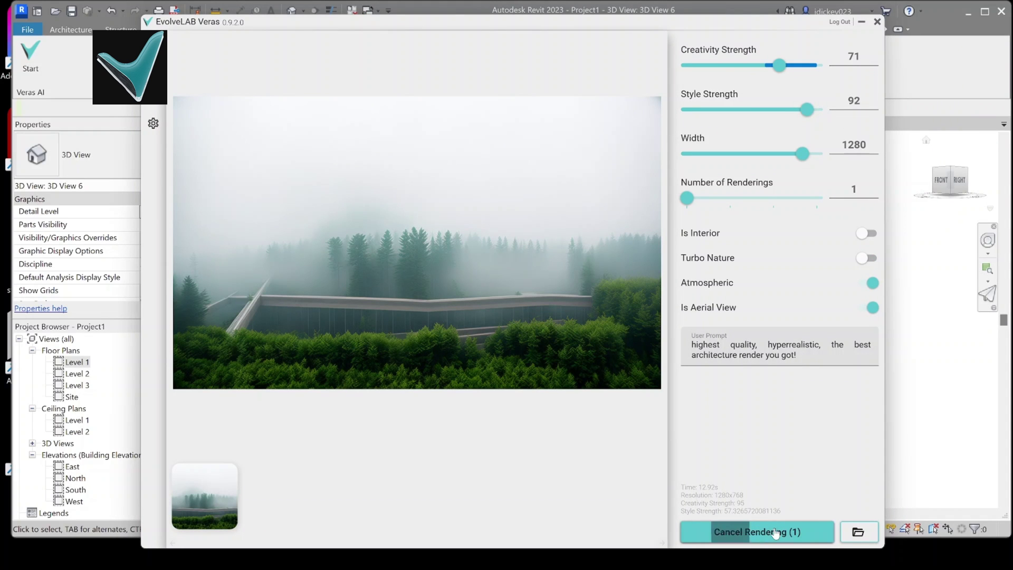
Turn off Is Aerial View, end the prompt with 'cars, tons of people, tress', Creativity 77, and render.
left_click(872, 308)
left_click_drag(831, 344, 798, 355)
type("cars, tons of people, tress")
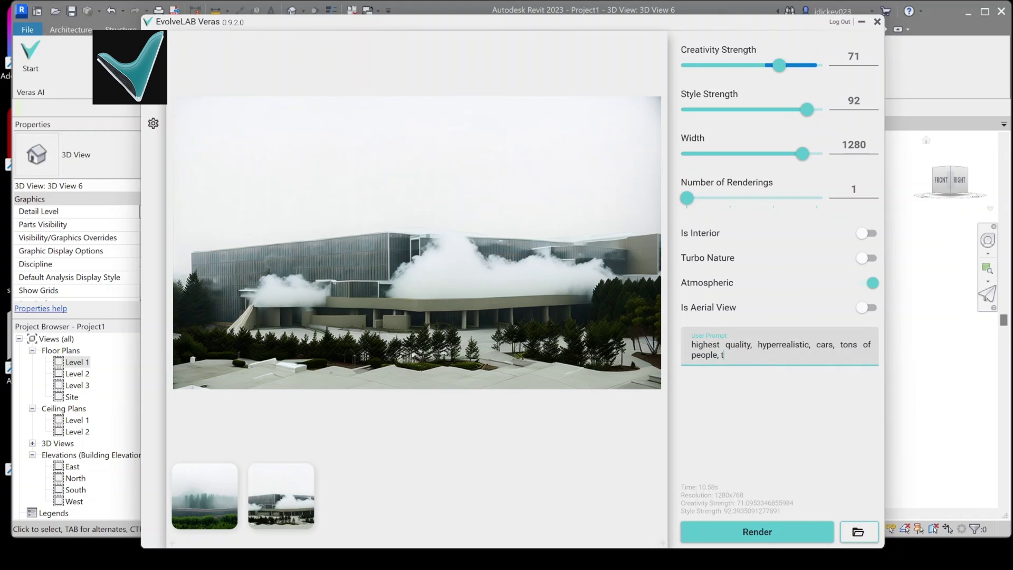
left_click_drag(790, 68, 787, 66)
left_click(758, 531)
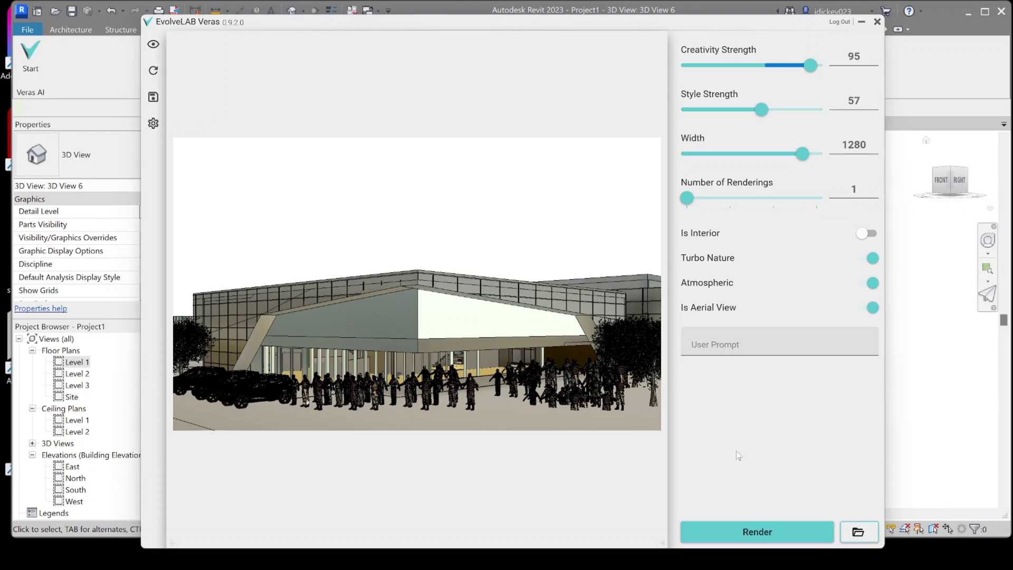
Add 'highest quality, hyperrealistic, the best architecture render you got!' and render, then render with Atmospheric on.
left_click(760, 344)
type("highest quality, hyperrealistic, the best archi")
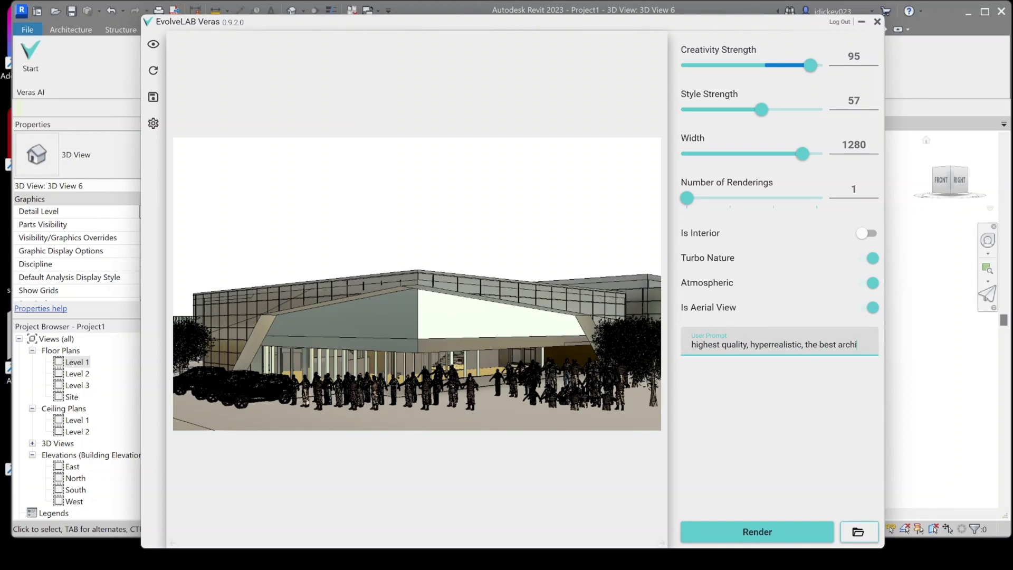
type("tecture render you got!")
left_click(758, 532)
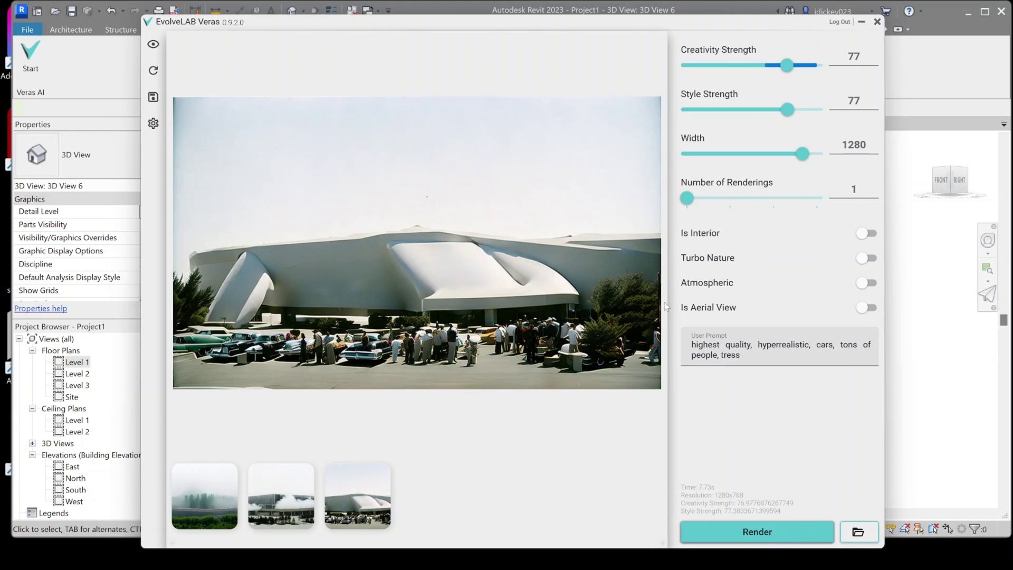
left_click(863, 283)
left_click(683, 342)
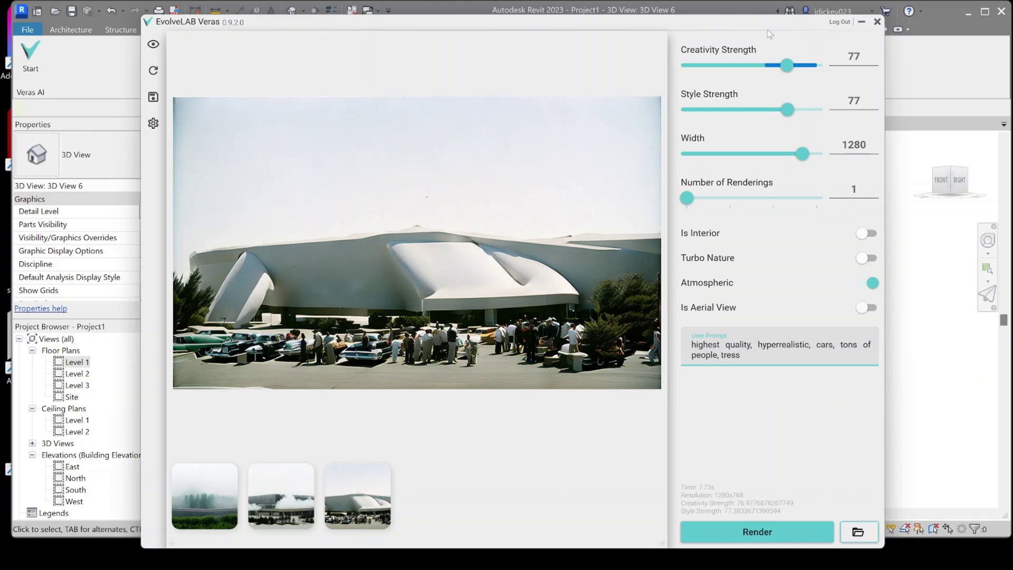
left_click(790, 529)
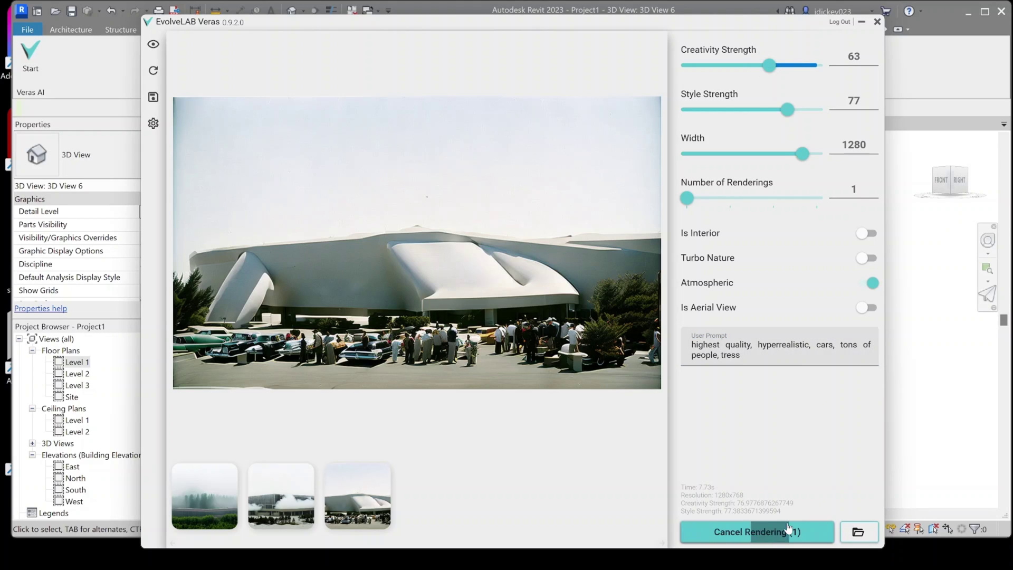
Prepend 'floor to ceiling glass, with black concrete panels facade,' and render, then generate a new Arko AI cafe render.
left_click(693, 344)
type("floor to ceiling g")
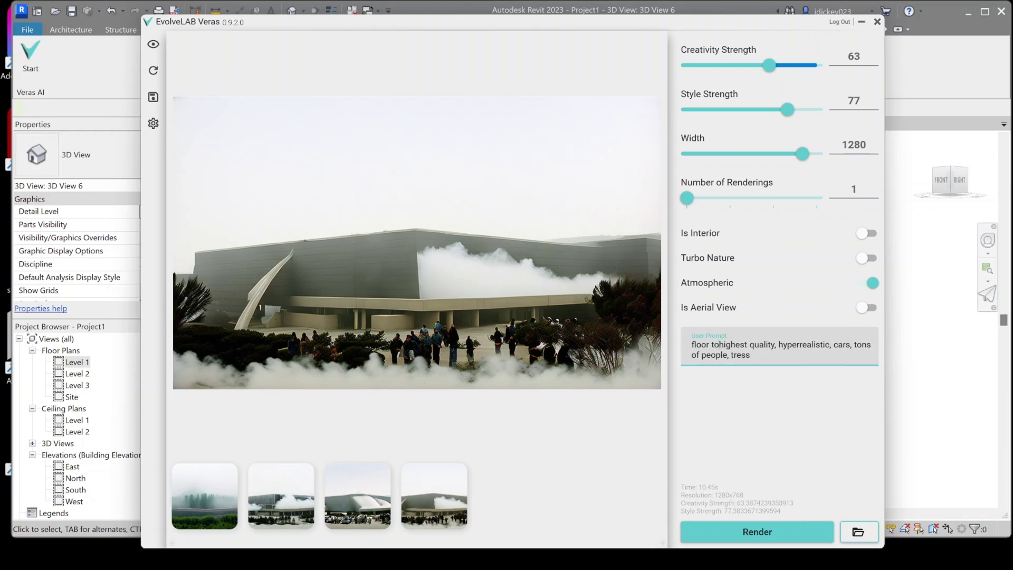
type("lass, with black concrete panels facade,")
left_click(757, 531)
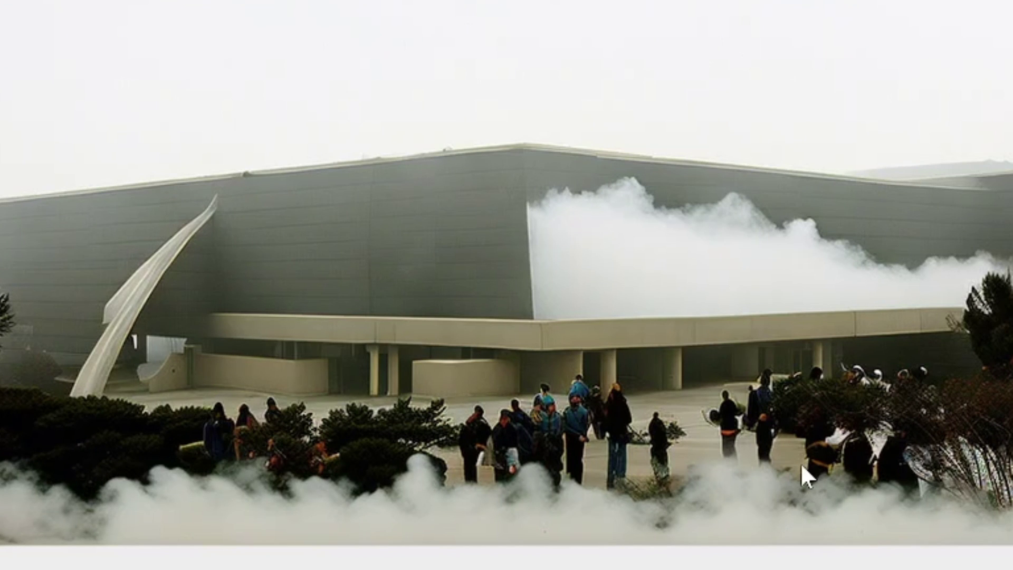
left_click(715, 531)
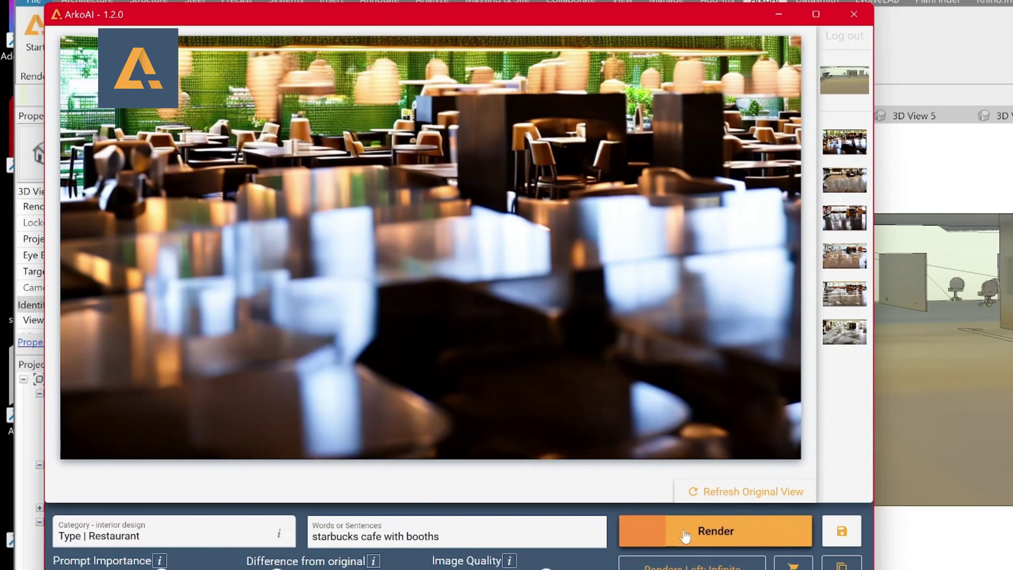
Render the hall under the Type | Park & Recreation and Type | Garden categories.
left_click_drag(705, 11, 665, 19)
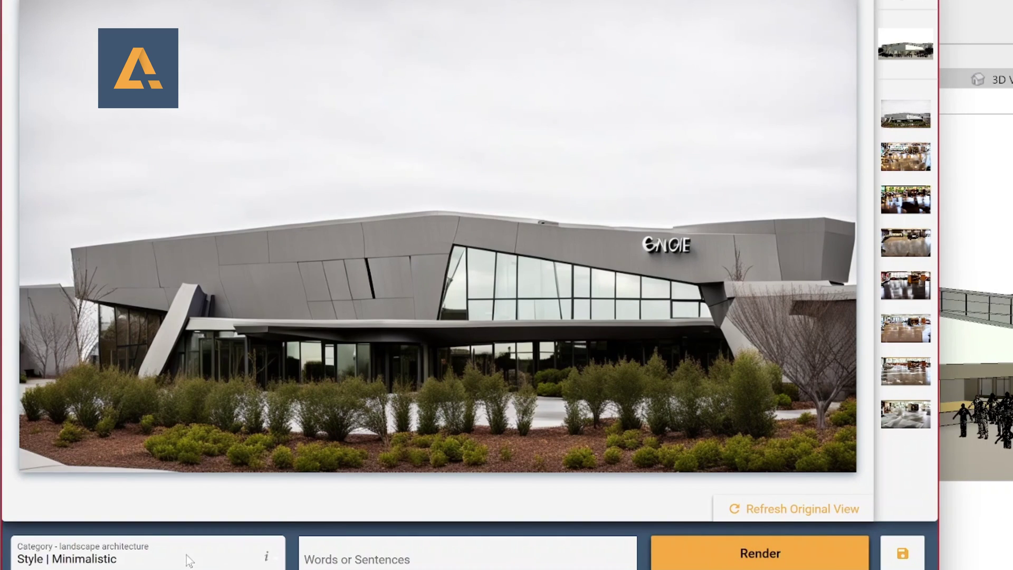
left_click(189, 560)
left_click(735, 547)
left_click(169, 559)
left_click(69, 506)
left_click(736, 550)
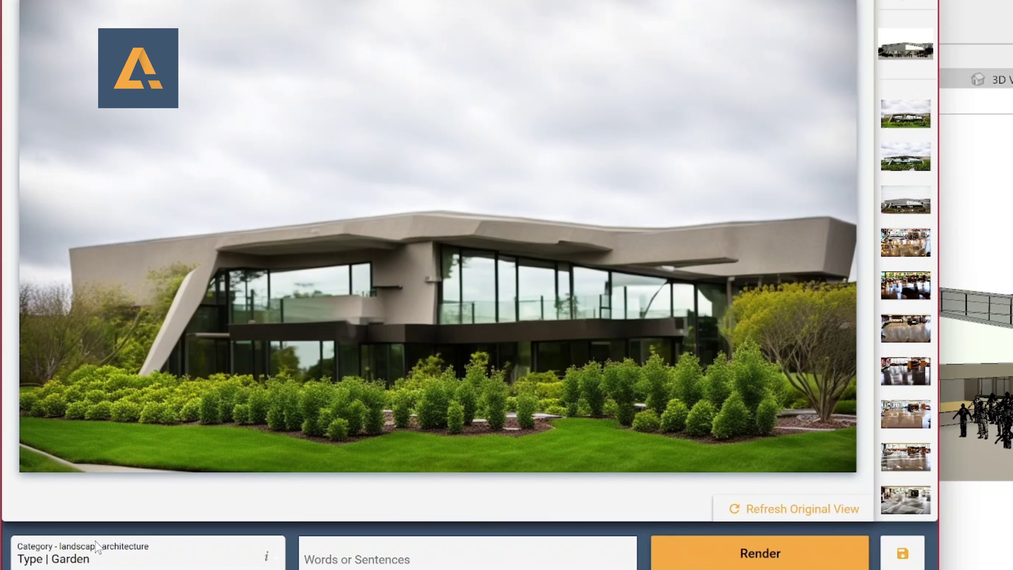
Render a Style | Modern version with the prompt 'green wall'.
left_click(106, 559)
left_click(109, 420)
left_click(369, 560)
type("green wa")
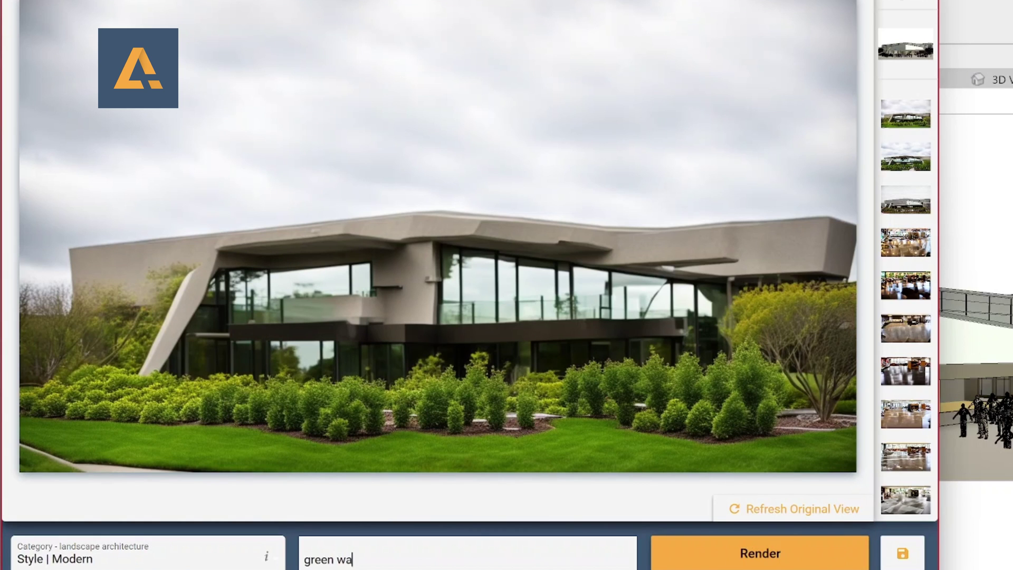
type("ll")
left_click(746, 560)
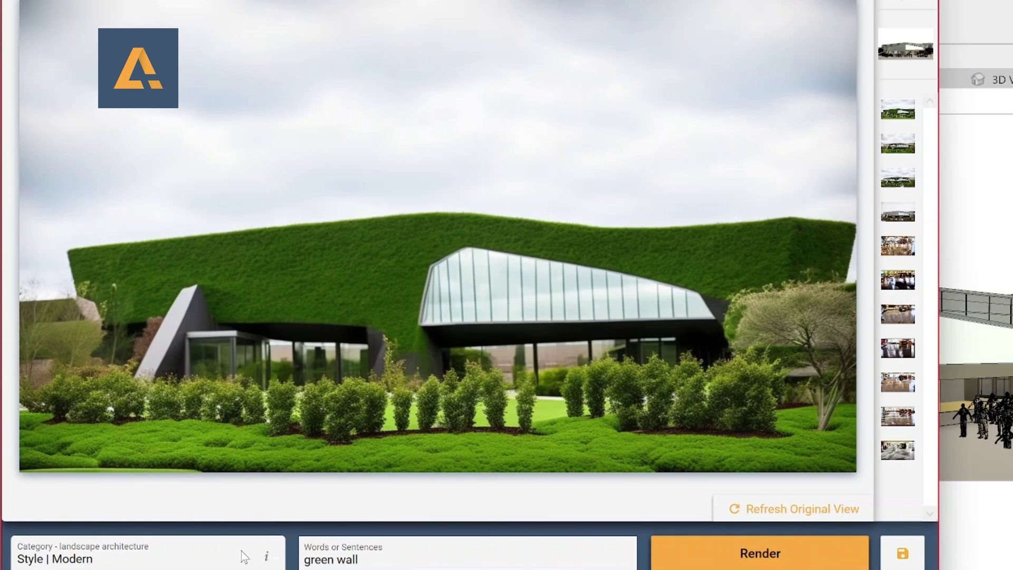
Render the Snow category with 'snow falling, illuminating light' and Prompt Importance 24, then pick Style | Ancient Roman.
left_click(244, 557)
left_click(48, 360)
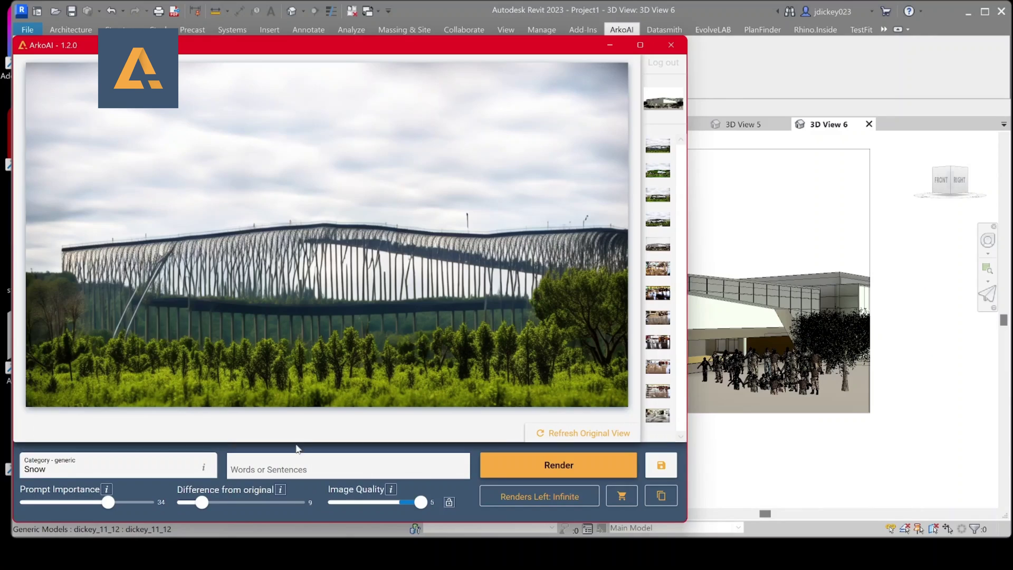
type("sno")
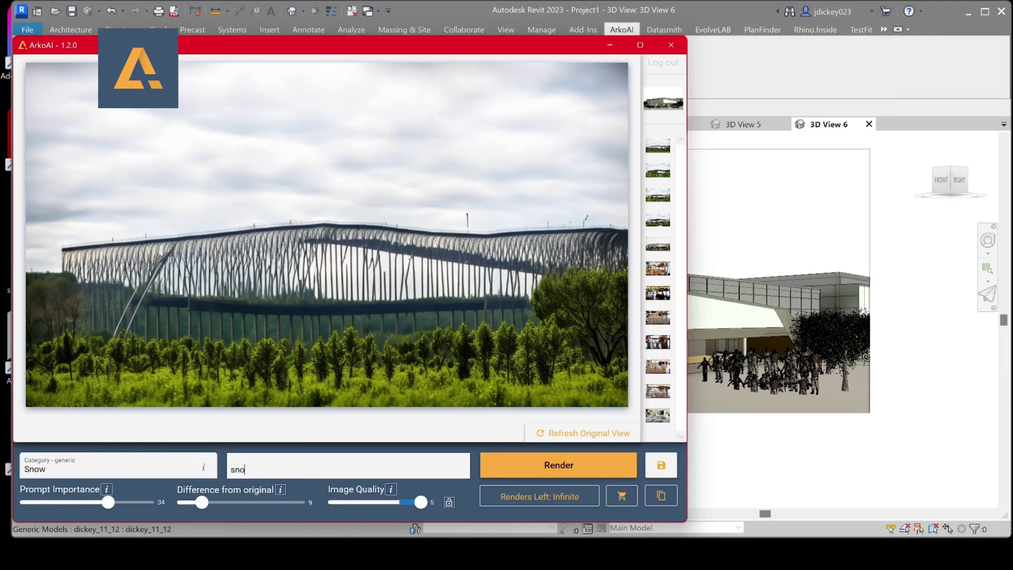
type("w falling, illuminating light")
left_click(227, 502)
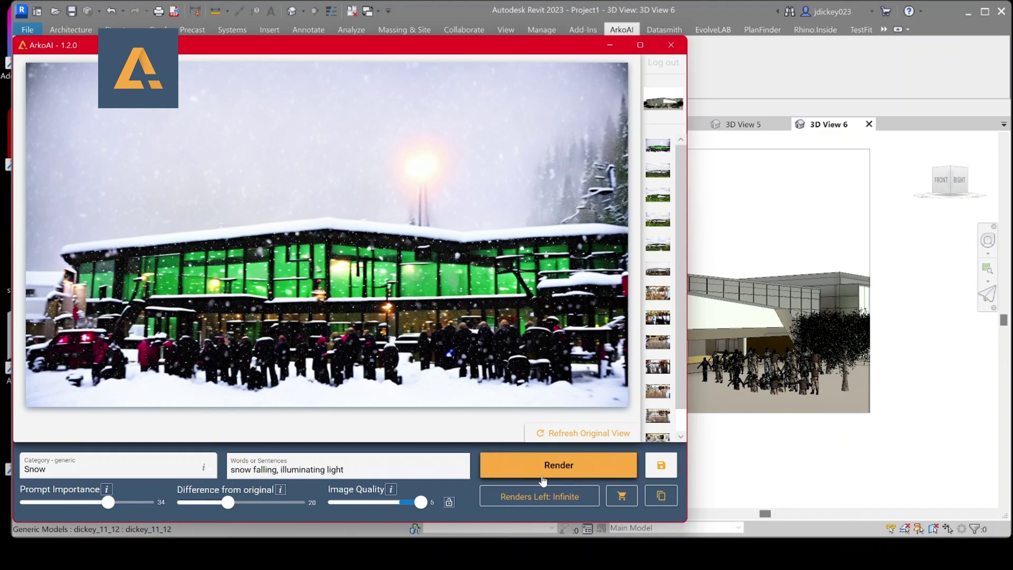
left_click_drag(227, 502, 206, 502)
left_click_drag(108, 502, 83, 502)
left_click(516, 462)
left_click(158, 466)
left_click(79, 328)
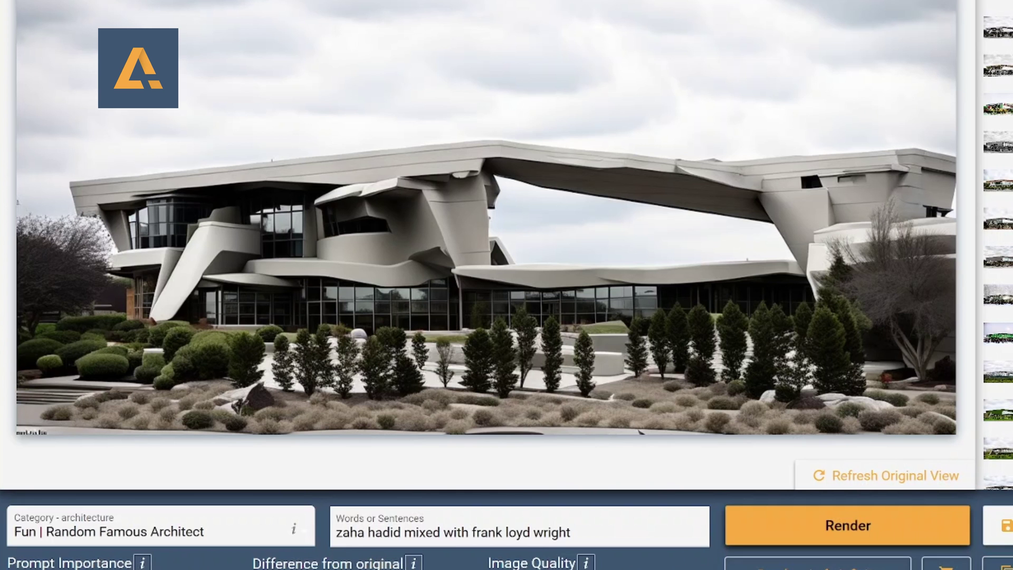
Render a Zaha Hadid and Frank Lloyd Wright mix, then two random famous architect versions.
left_click(796, 523)
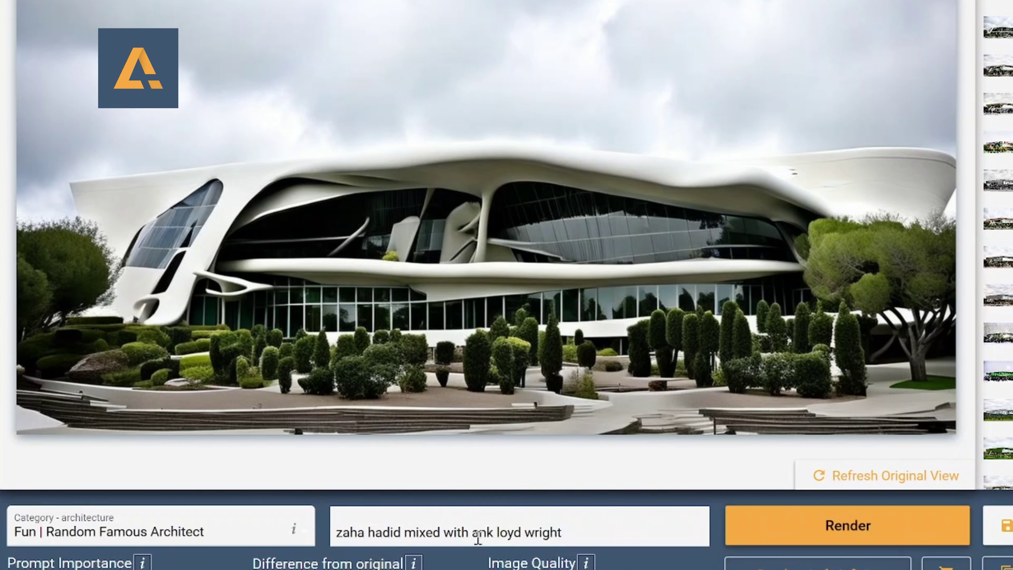
key("ctrl+a")
key("BackSpace")
left_click(815, 537)
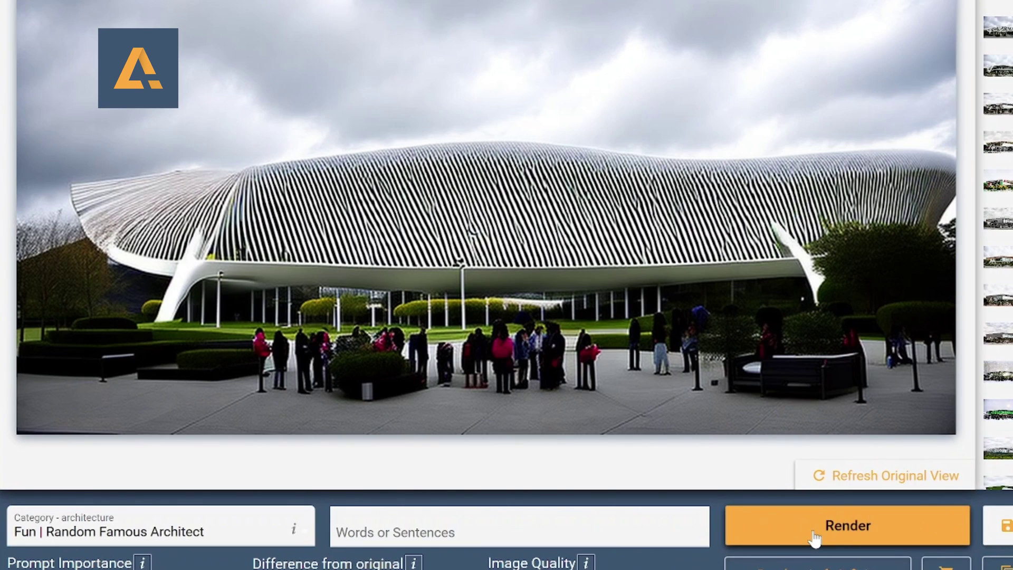
left_click(816, 537)
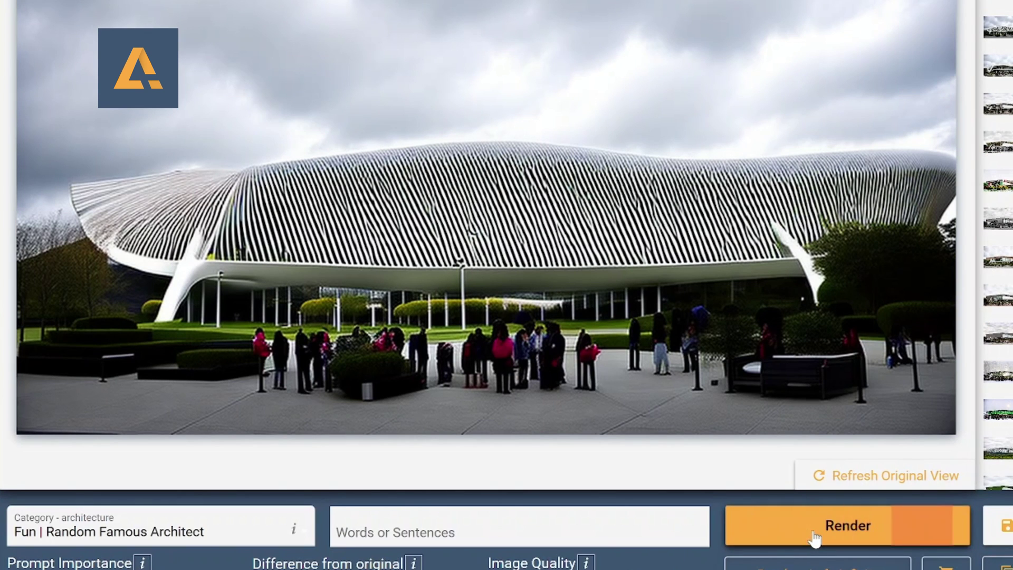
Render a Louis Kahn and I.M. Pei mix, then a Bjarke Ingels and Vitruvius mix.
type("louis Khn")
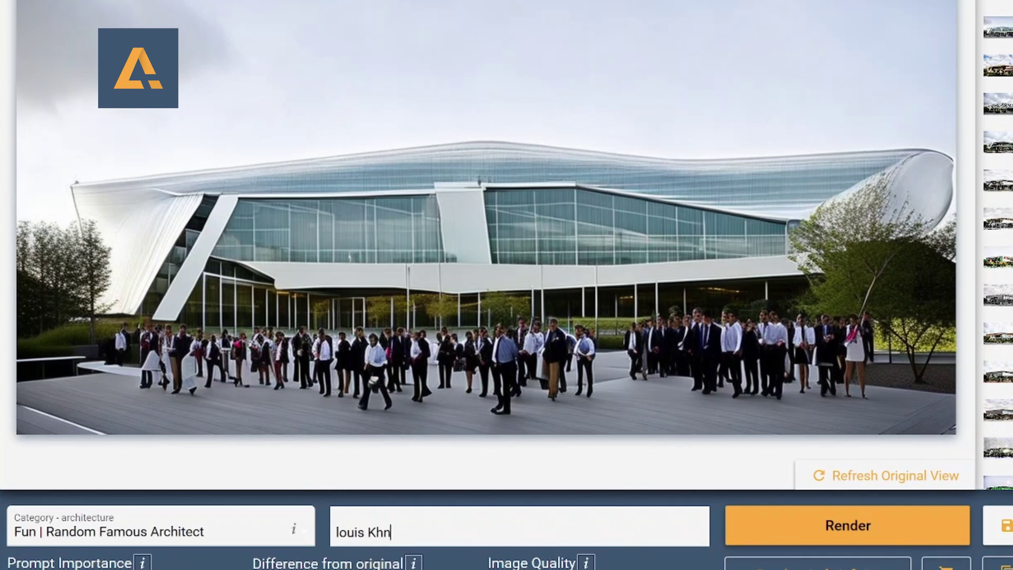
left_click(848, 524)
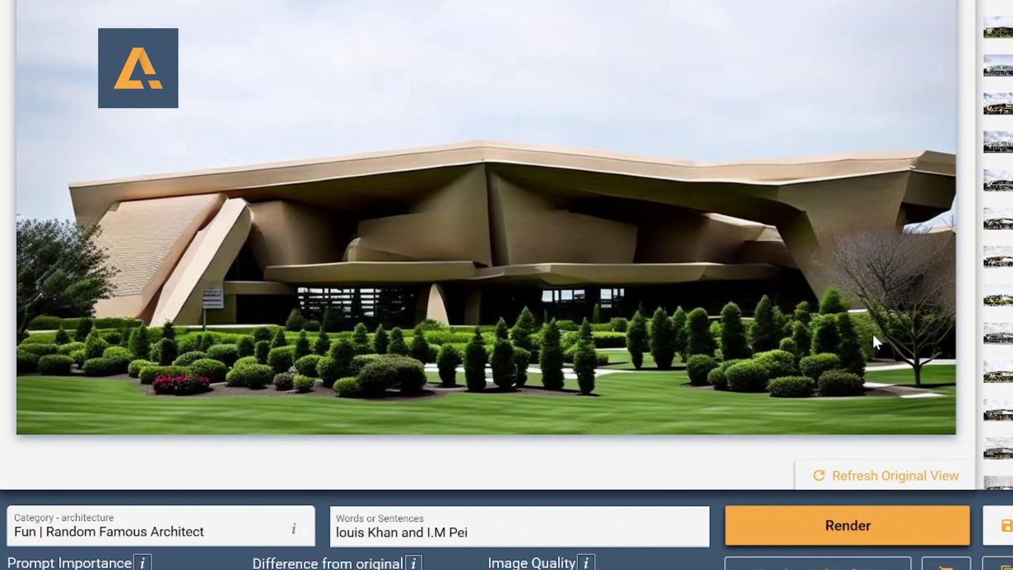
left_click(335, 544)
key("ctrl+a")
key("BackSpace")
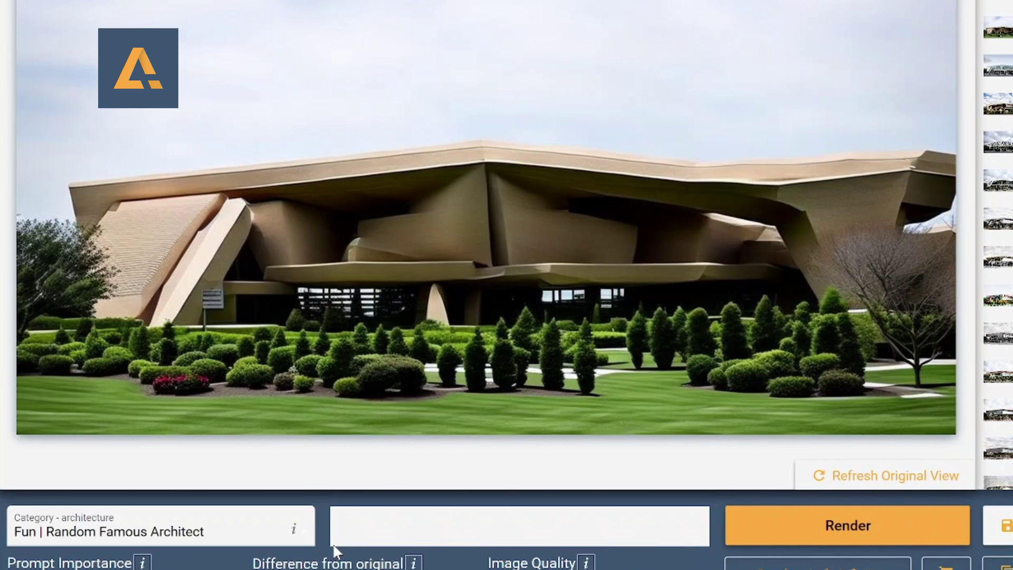
type("Bjarke Ingels and Virtruvius")
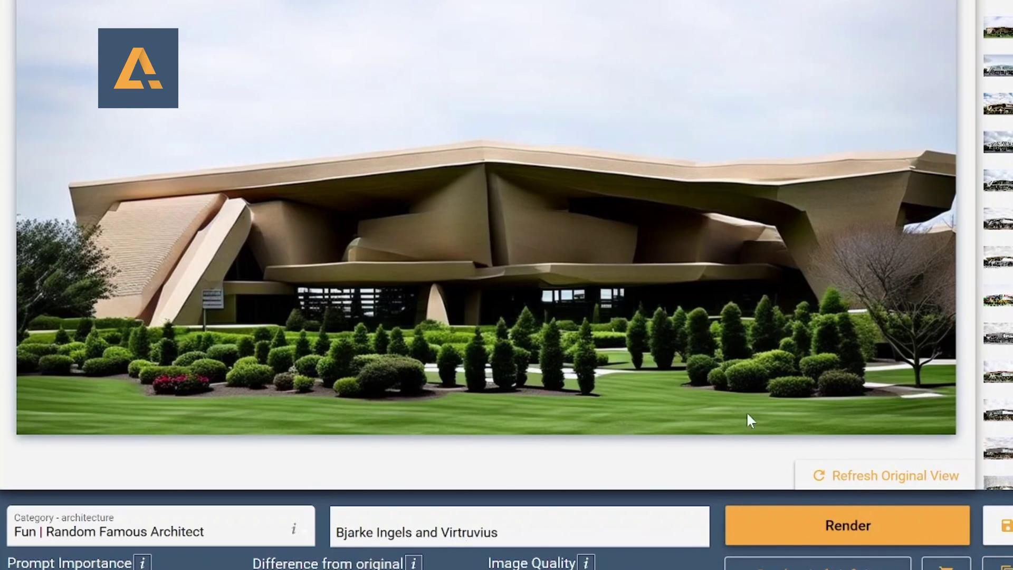
left_click(796, 522)
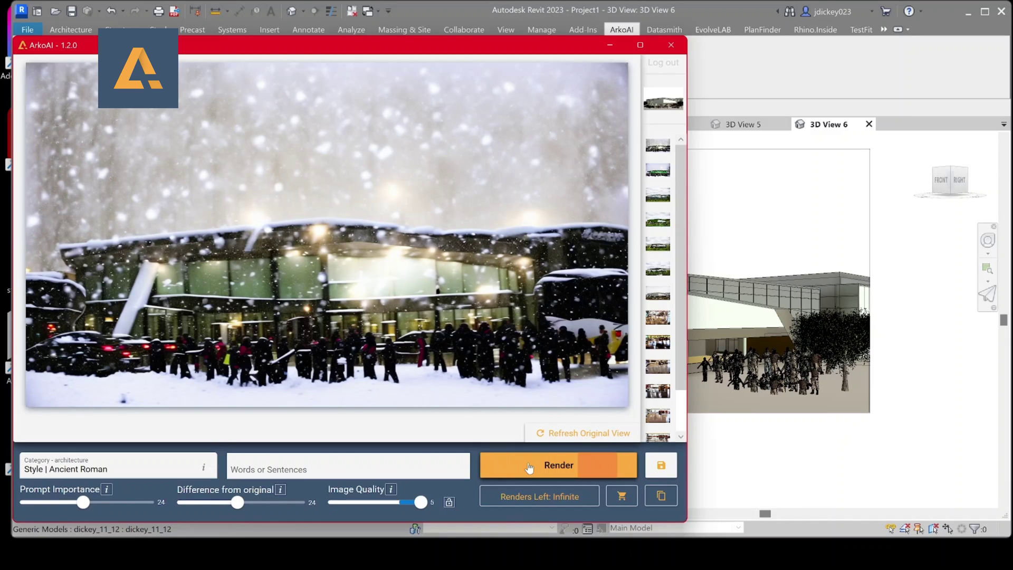
Render the Ancient Roman stone version, then clear the roman stone prompt words.
left_click(581, 464)
left_click(395, 469)
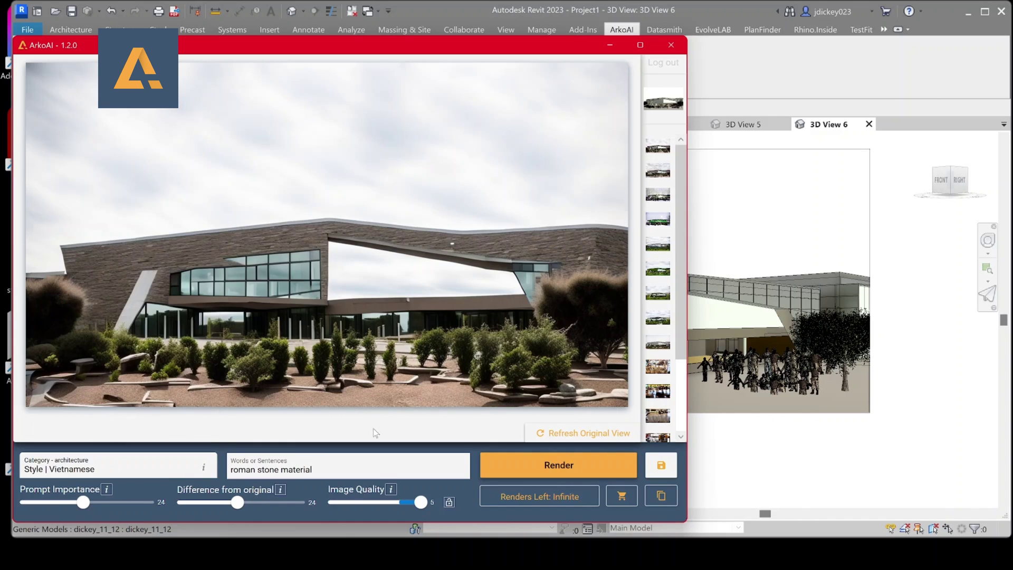
key("ctrl+a")
key("BackSpace")
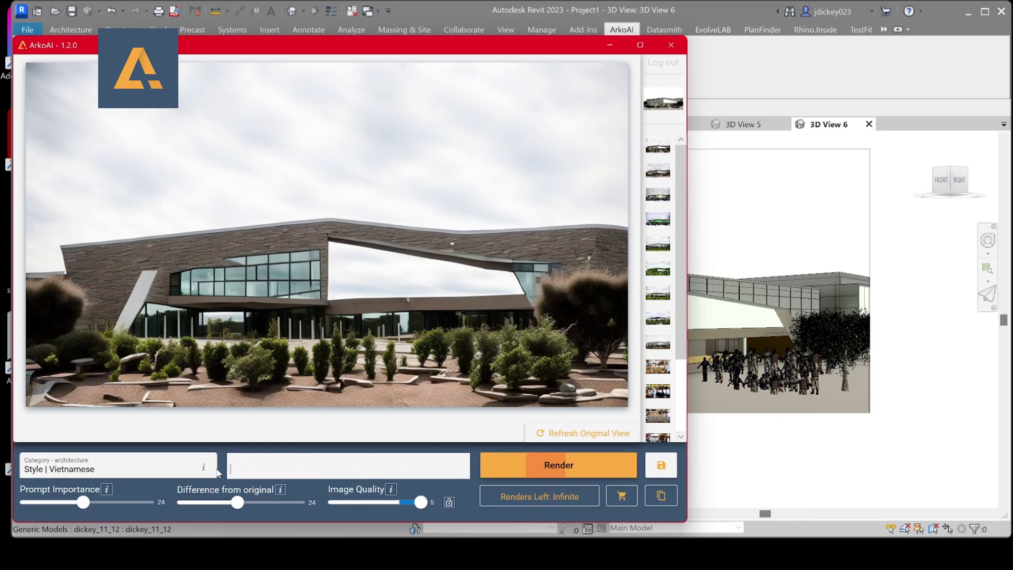
Switch to Style | Gothic, then Fun | Lego with the prompt 'randome lego colors'.
left_click(106, 467)
scroll(79, 312, "up", 5)
left_click(79, 313)
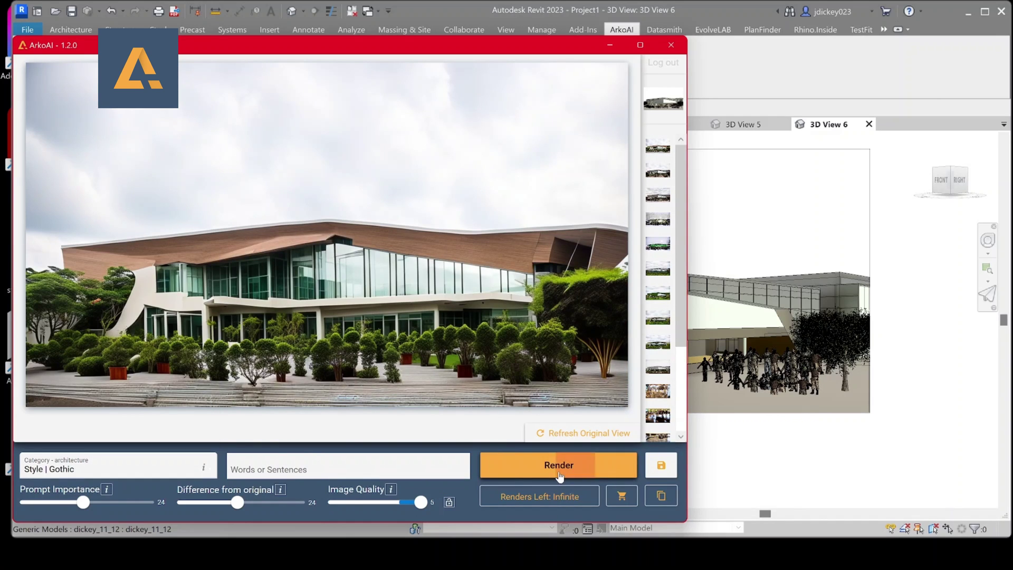
left_click(116, 467)
scroll(137, 402, "up", 3)
left_click(105, 317)
left_click(405, 464)
type("randome lego colors")
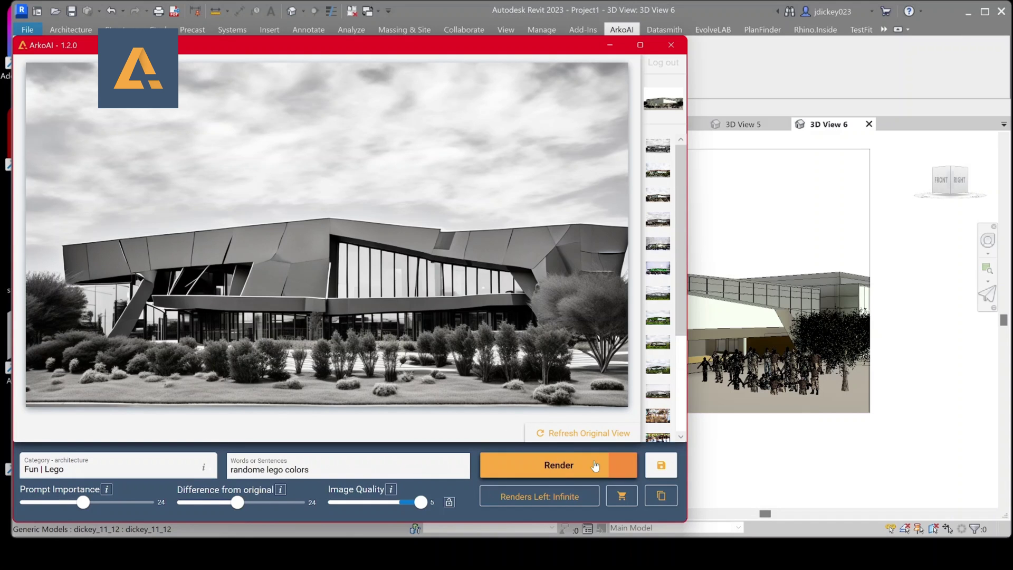